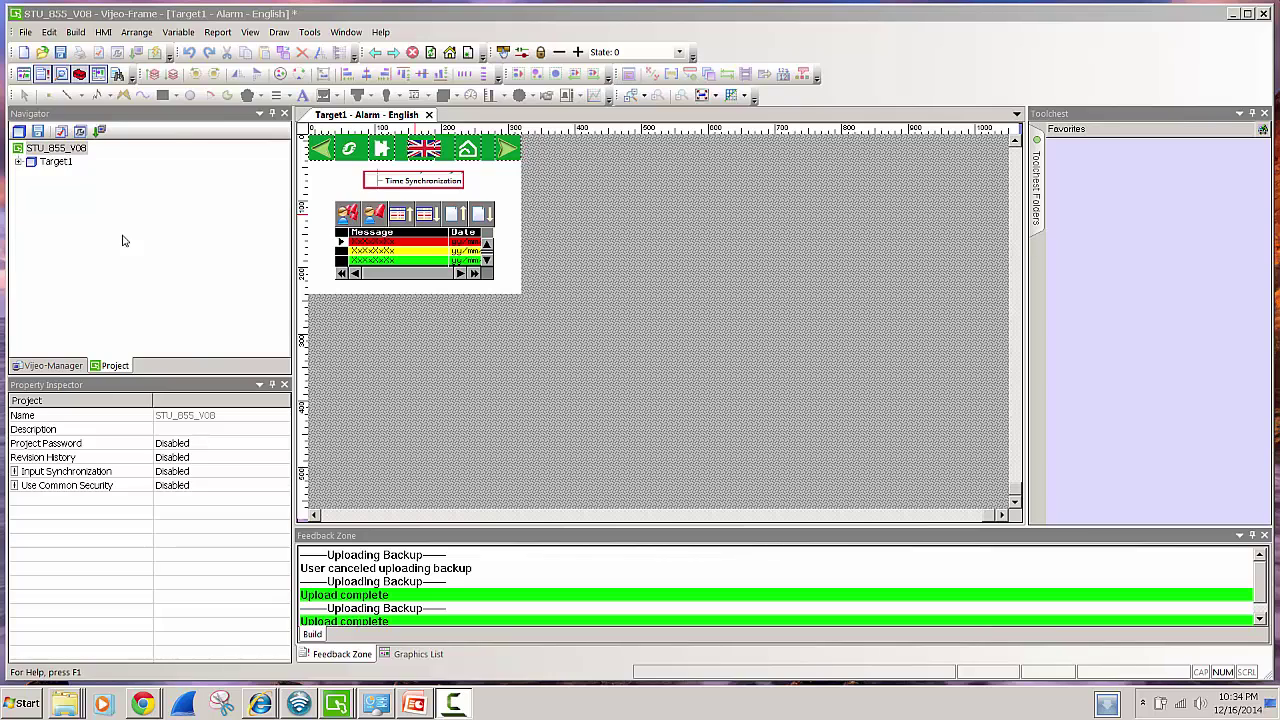
Open Target1's General settings from the STU_855_V08 project tree
click(58, 150)
click(58, 150)
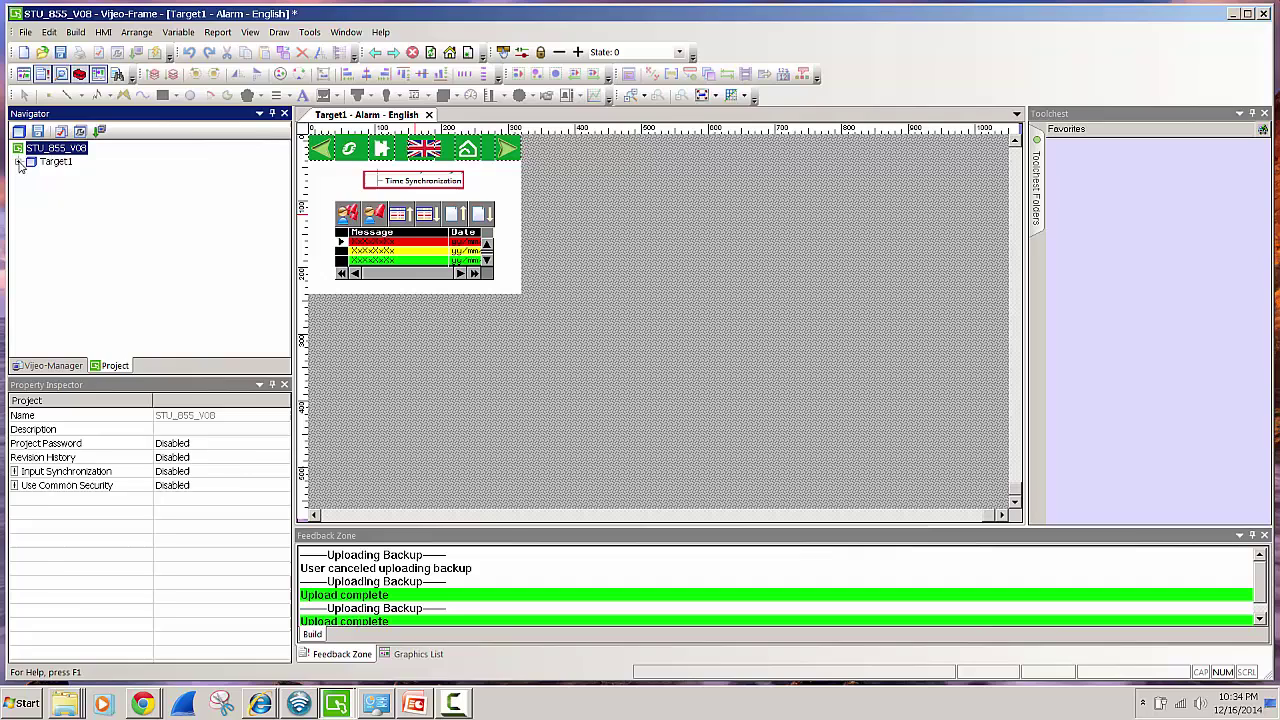
click(28, 163)
click(18, 163)
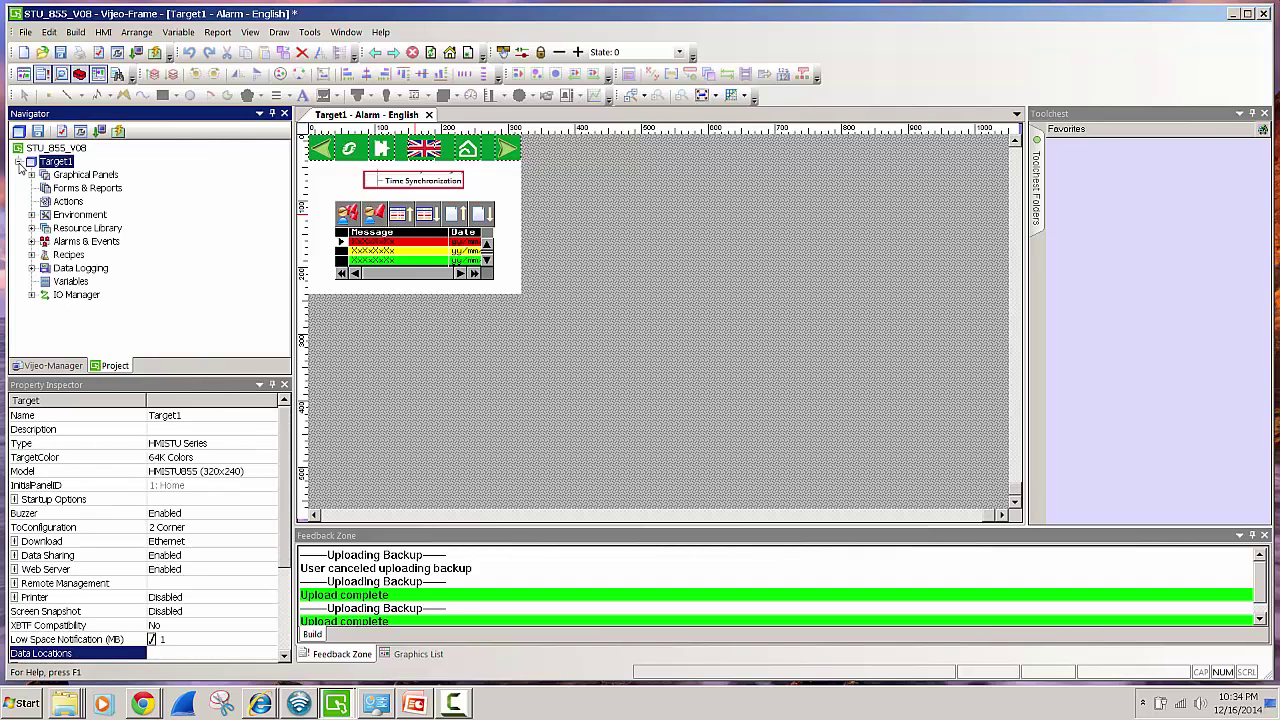
double_click(56, 162)
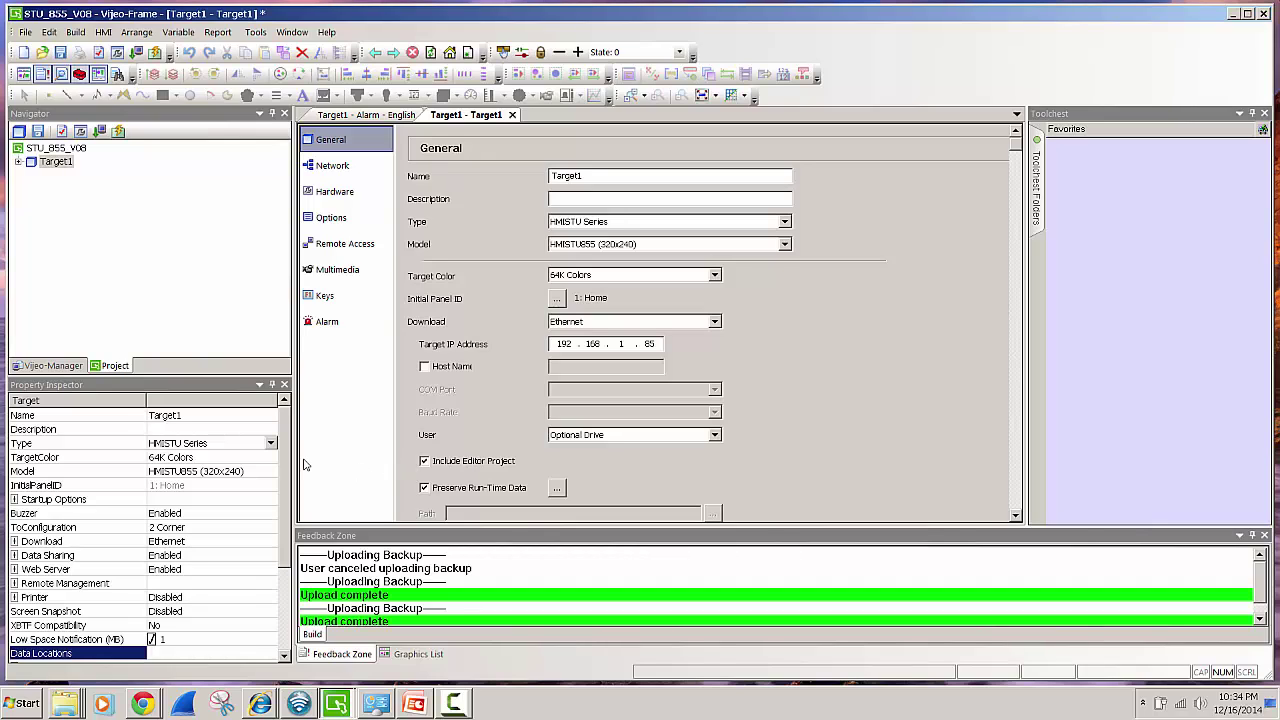
Expand Target1's Download properties in the Property Inspector
scroll(285, 480, down, 2)
scroll(285, 480, down, 1)
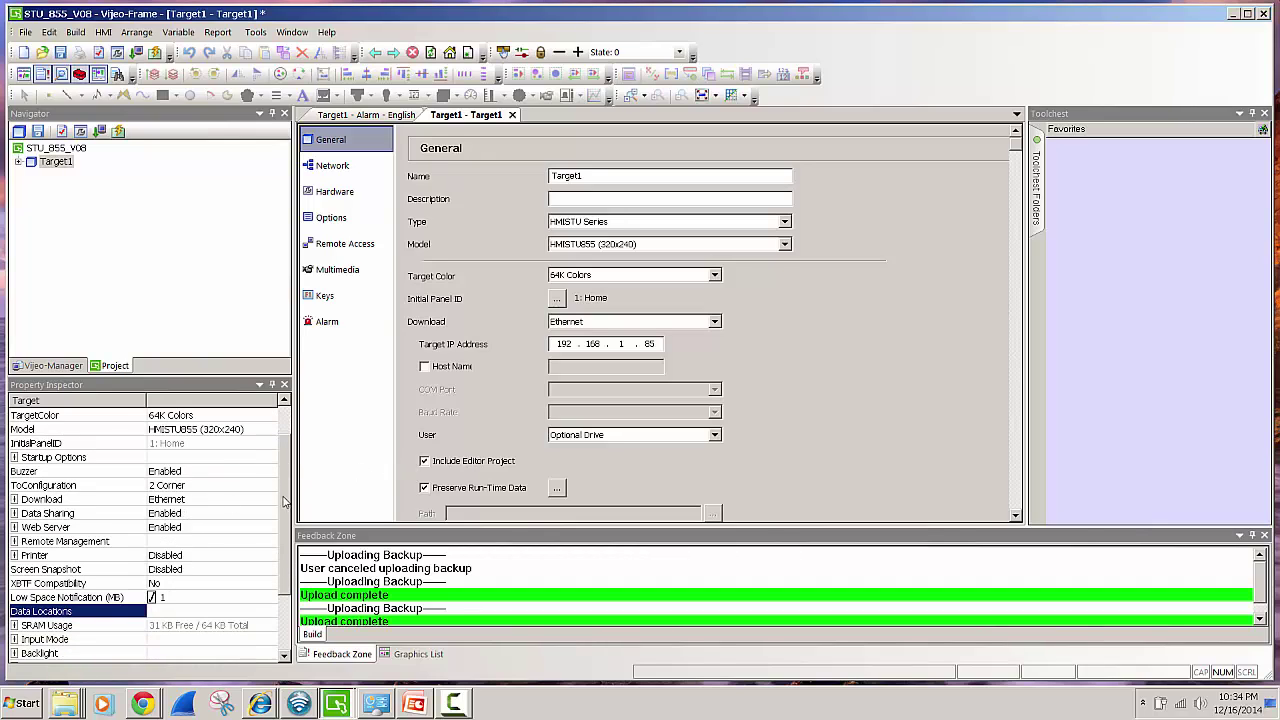
click(14, 499)
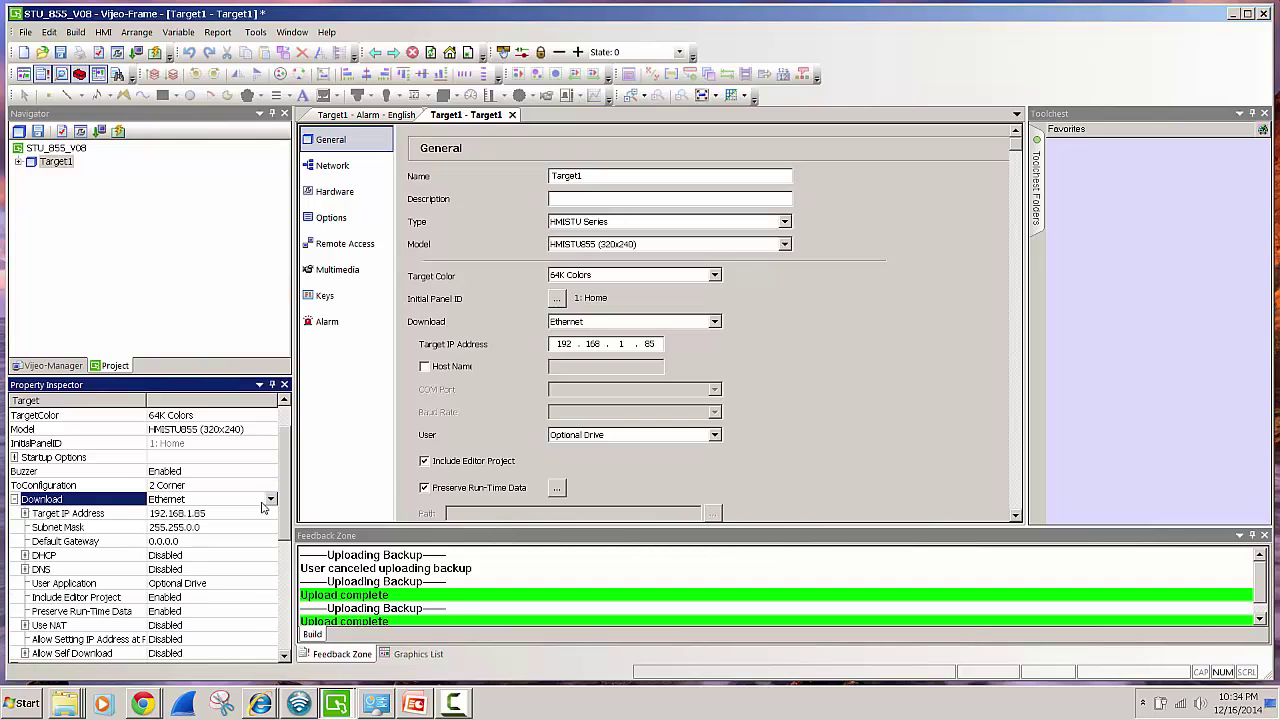
scroll(290, 515, down, 1)
scroll(290, 515, down, 4)
scroll(200, 500, down, 3)
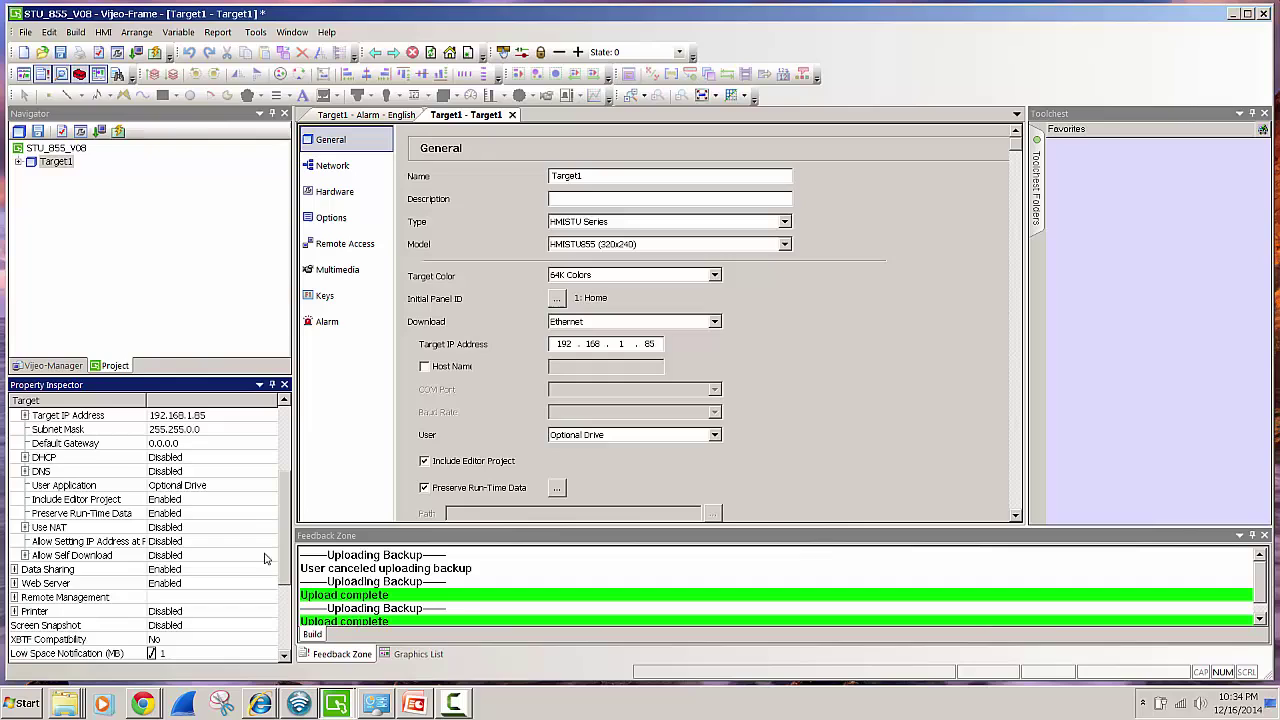
Switch Include Editor Project to Disabled, then back to Enabled
click(75, 502)
click(240, 500)
click(227, 514)
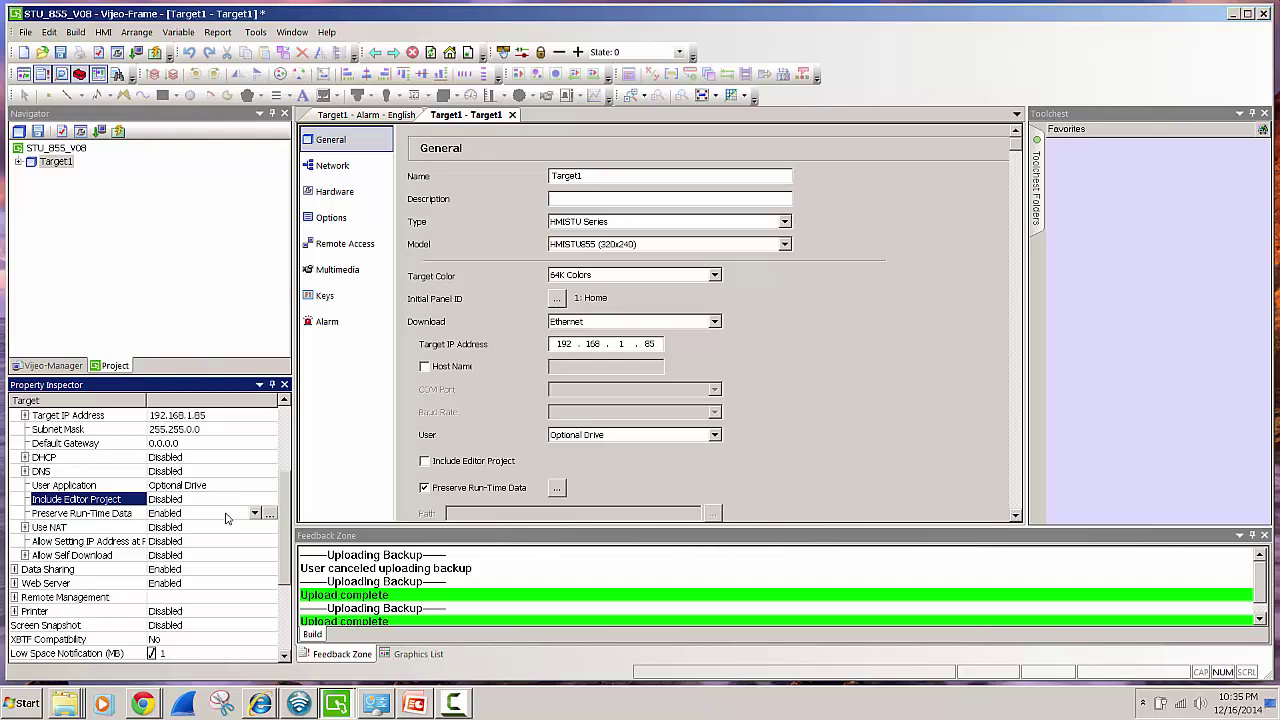
click(226, 502)
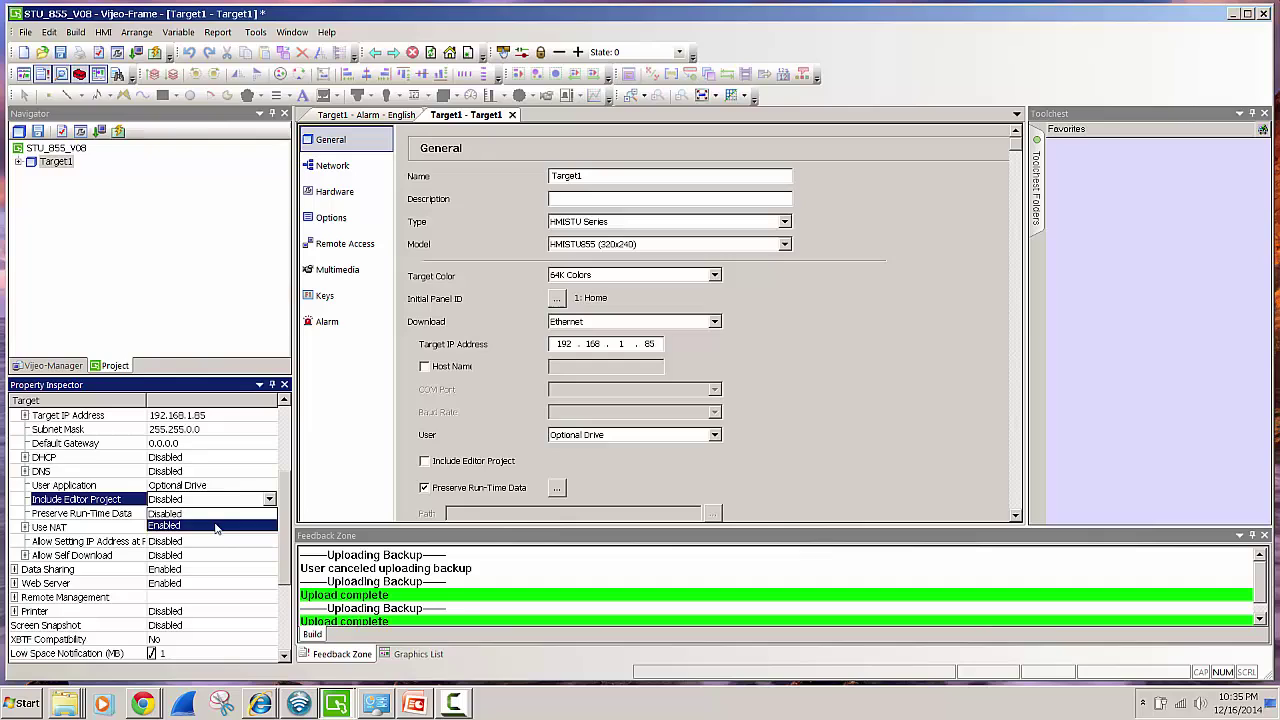
click(216, 526)
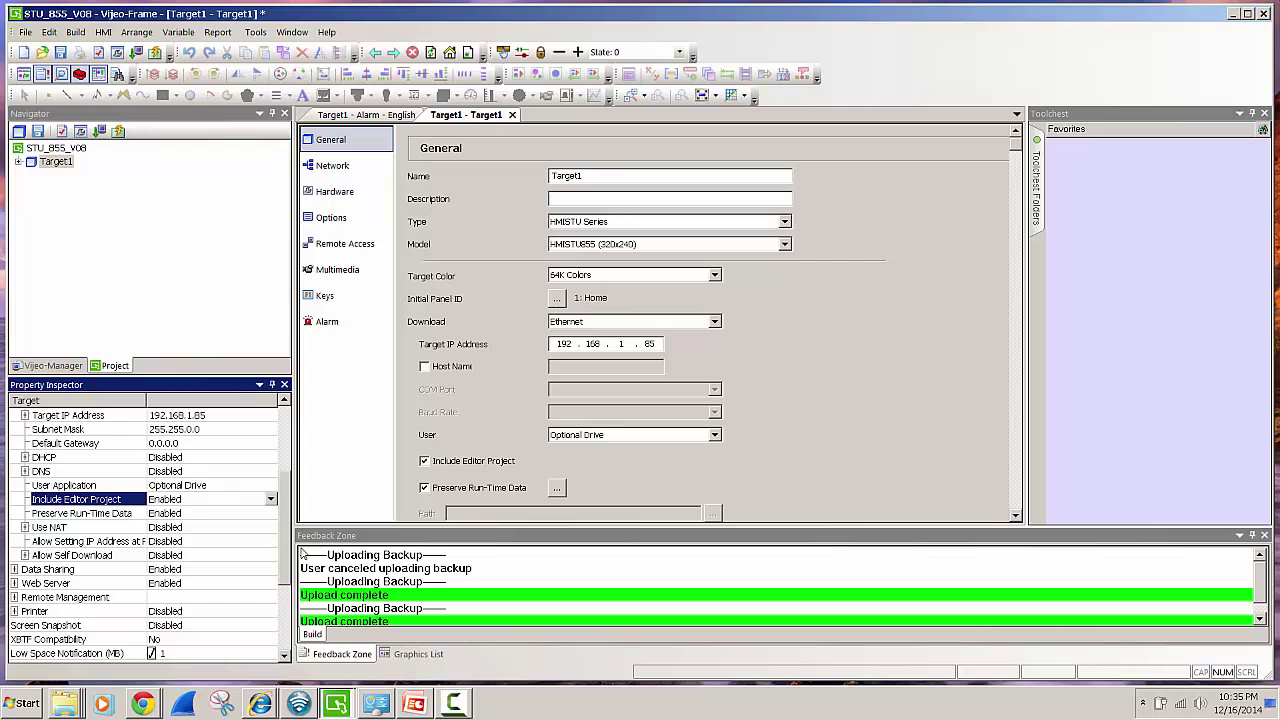
scroll(289, 548, down, 1)
scroll(287, 582, down, 1)
scroll(287, 582, down, 1)
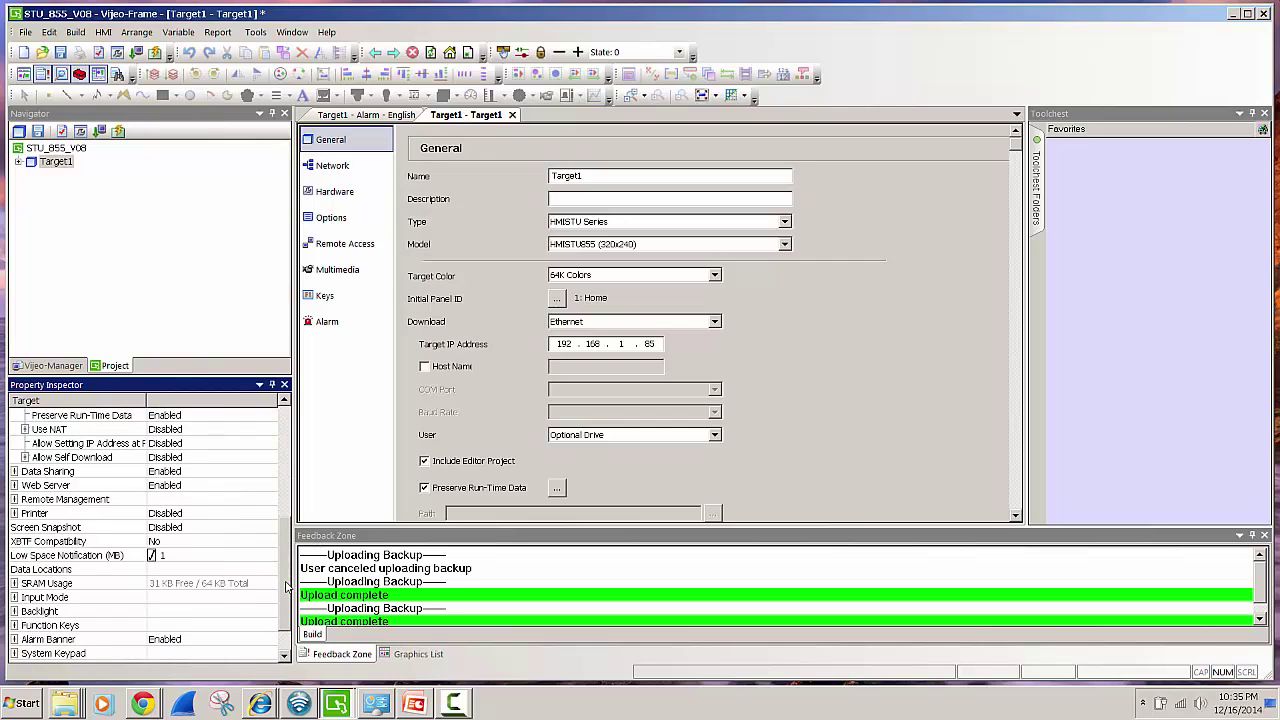
scroll(287, 595, down, 1)
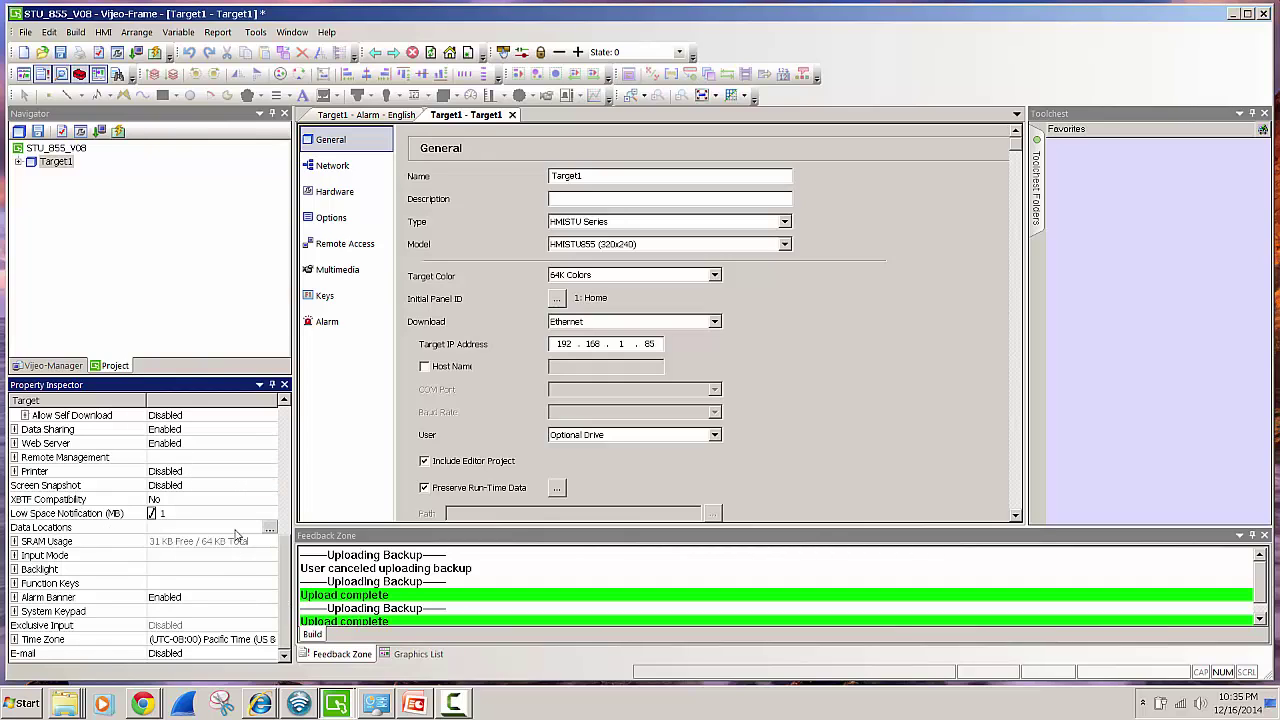
click(270, 528)
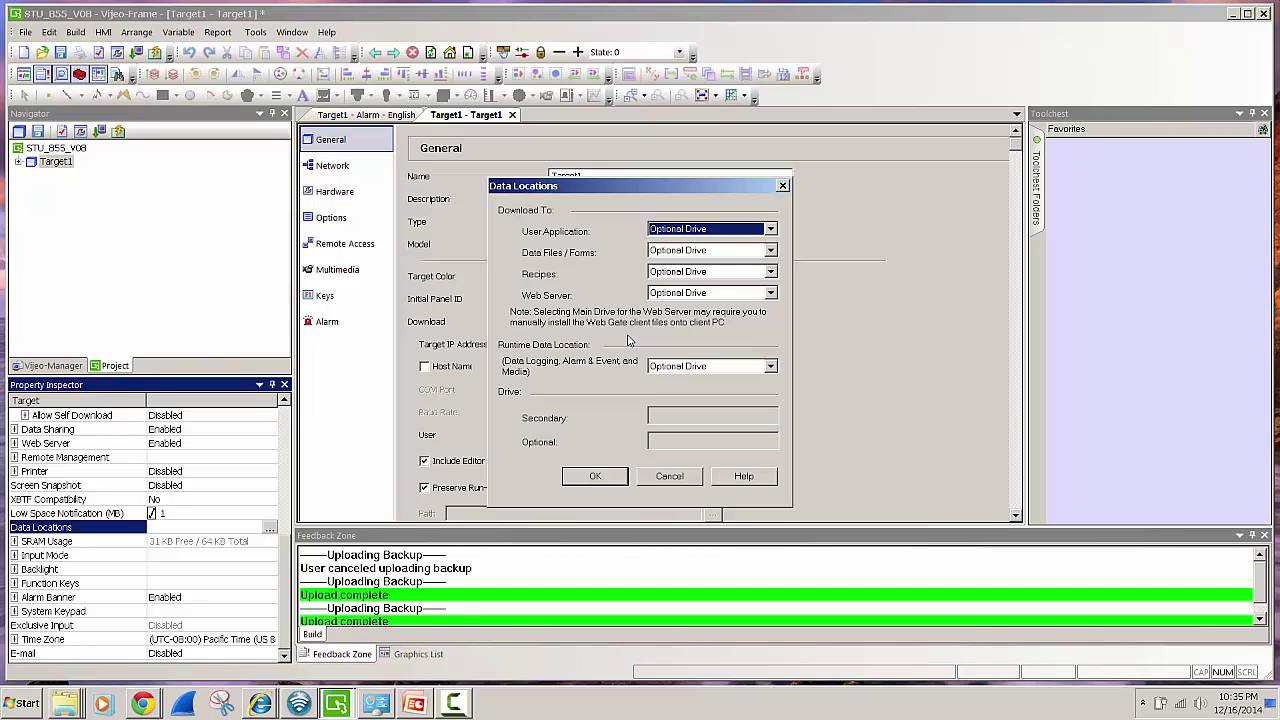
click(770, 230)
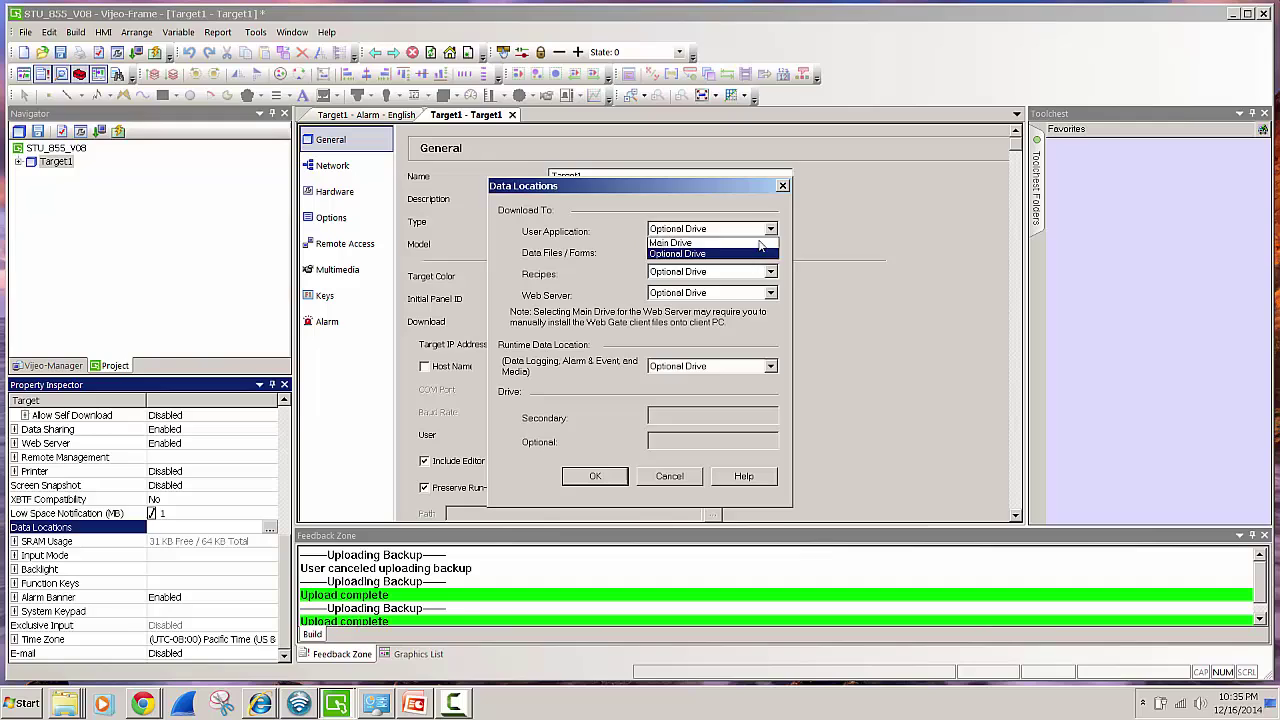
click(759, 243)
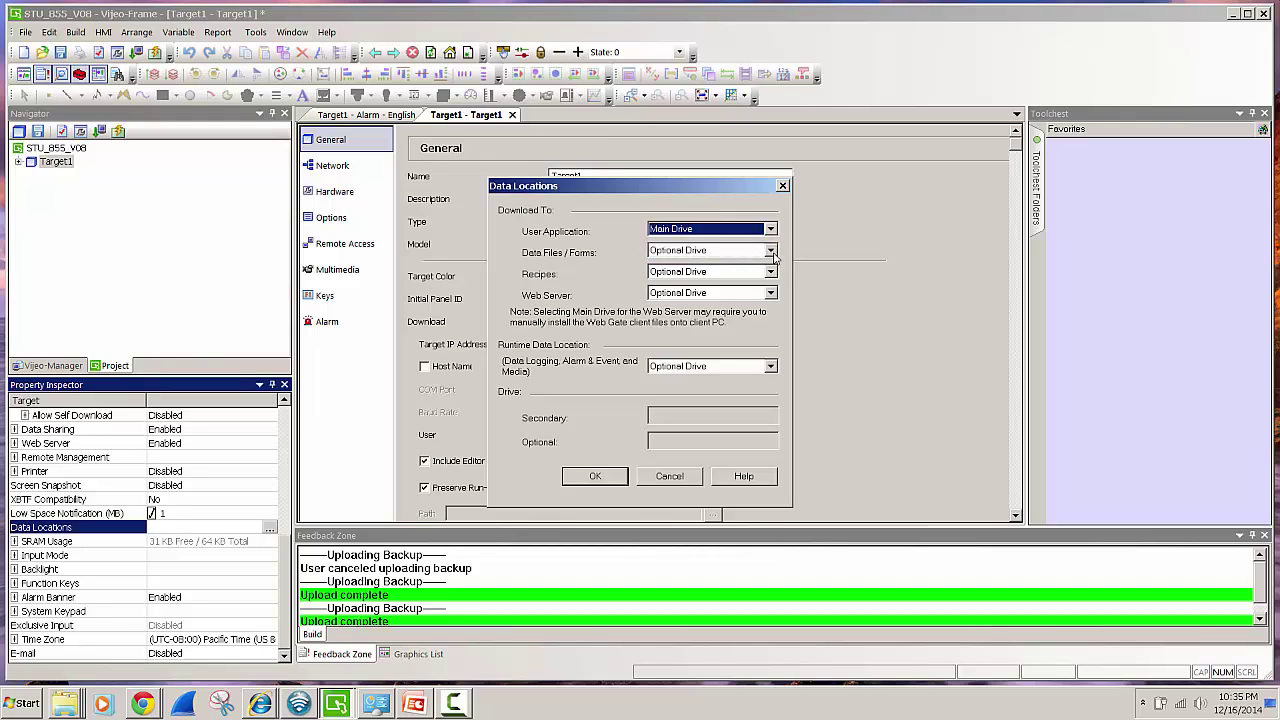
click(770, 251)
click(765, 265)
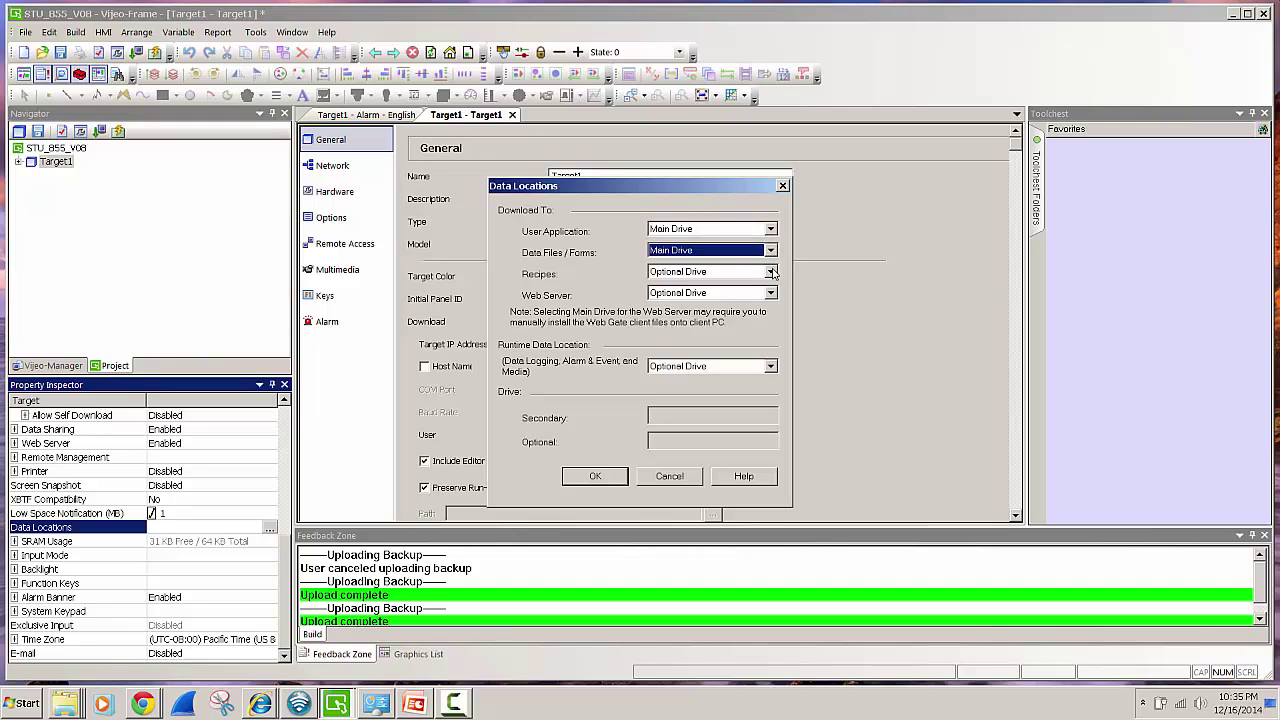
click(771, 272)
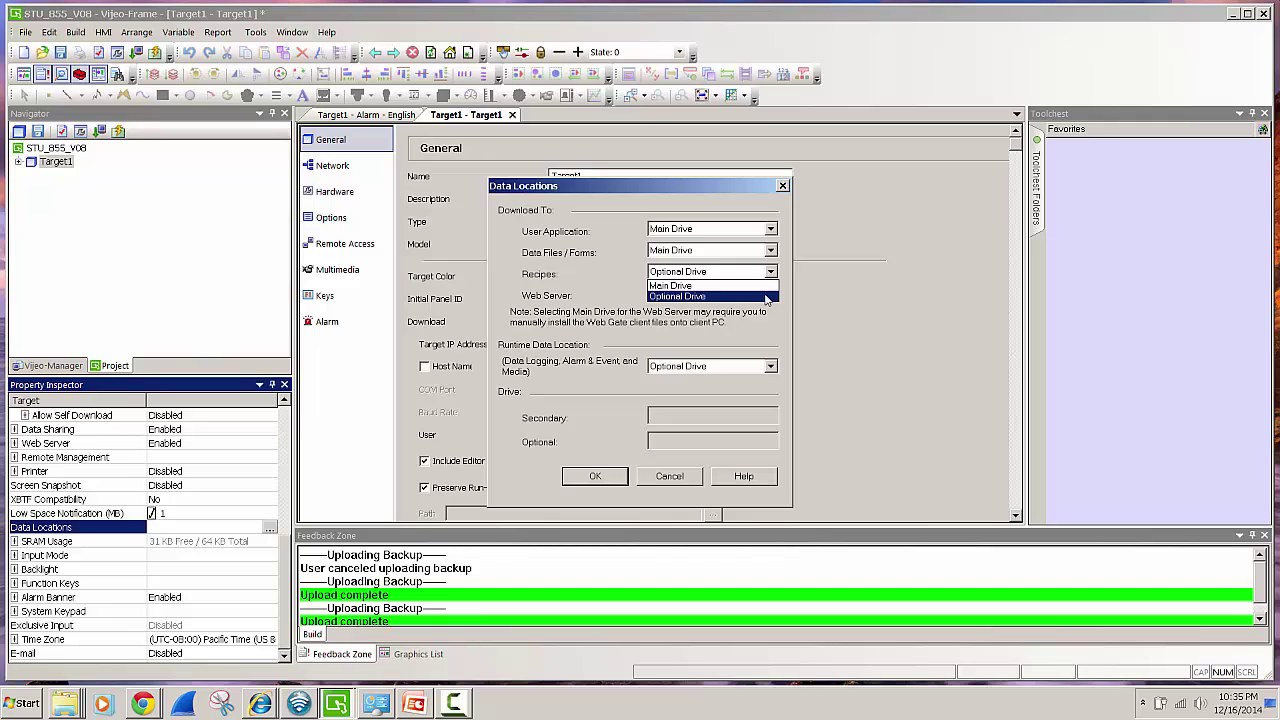
click(765, 286)
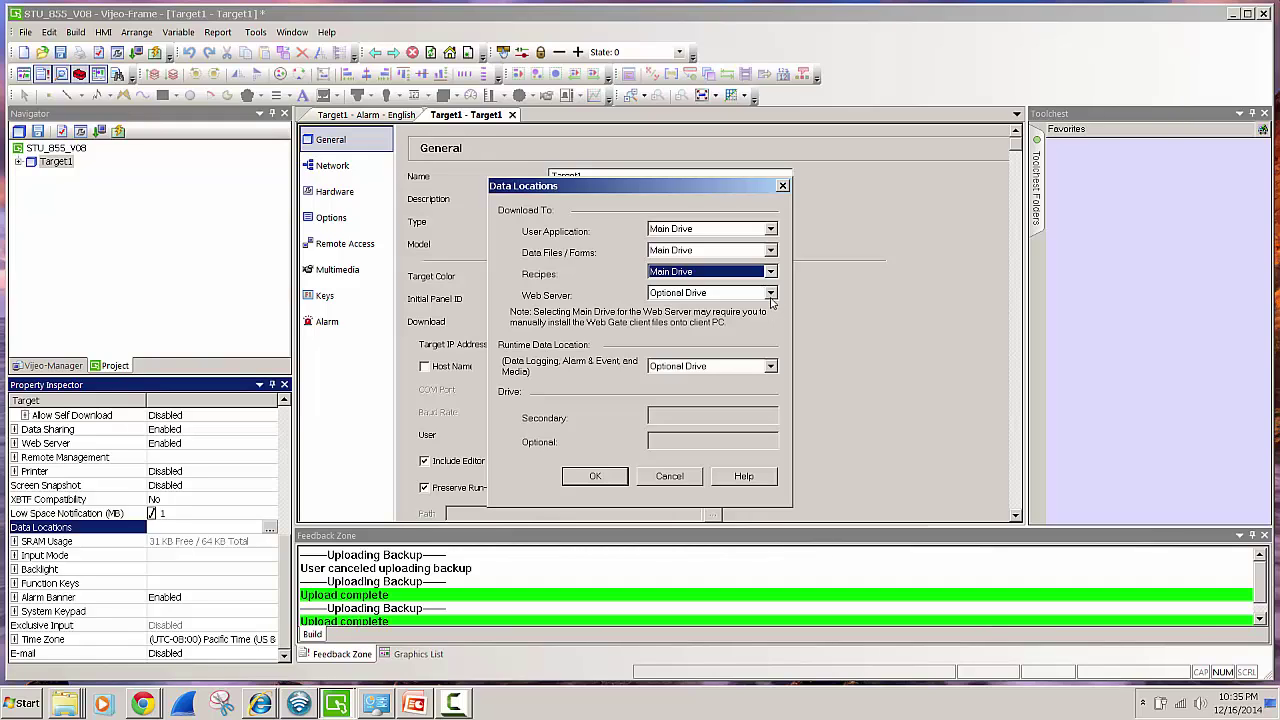
click(770, 293)
click(756, 318)
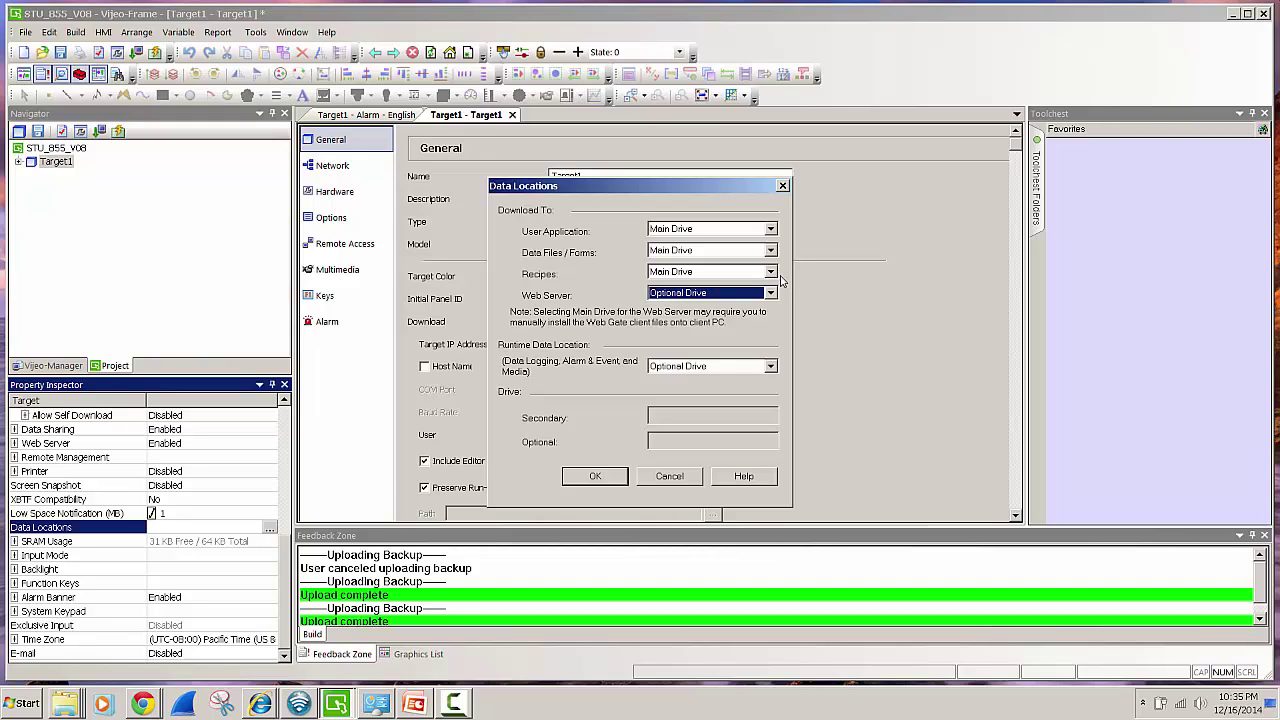
click(771, 272)
click(750, 296)
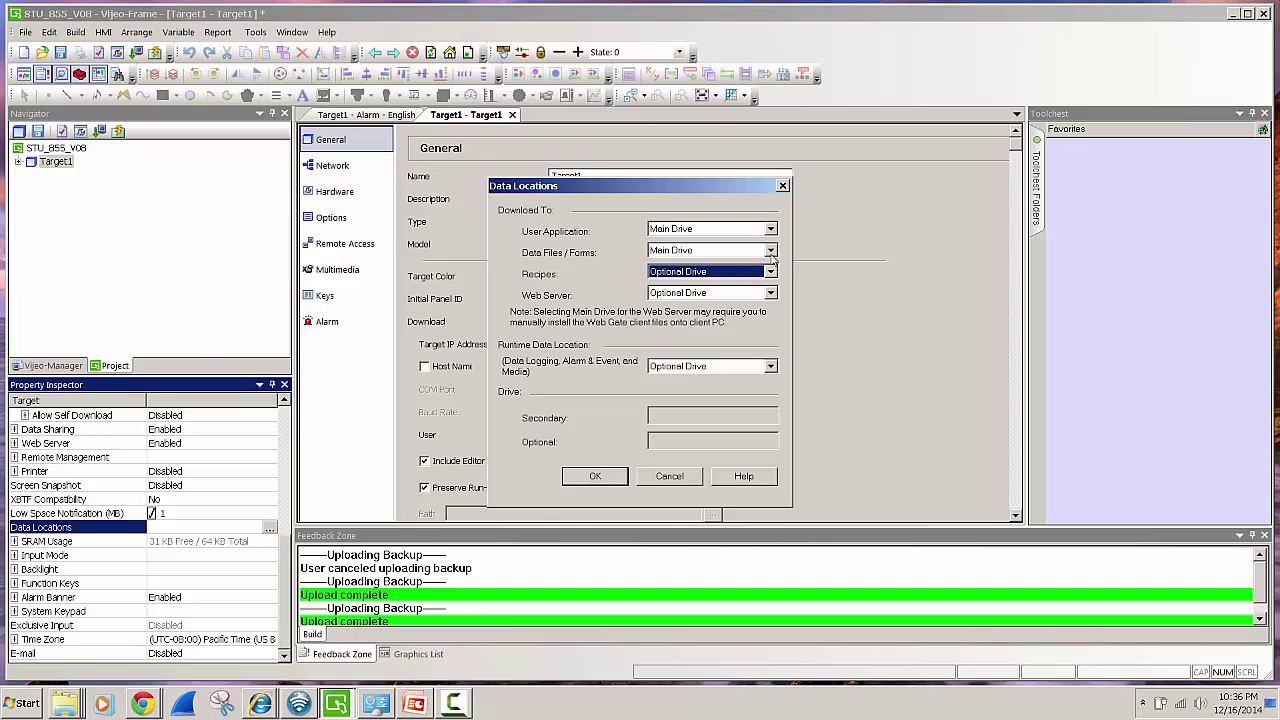
click(772, 251)
click(757, 275)
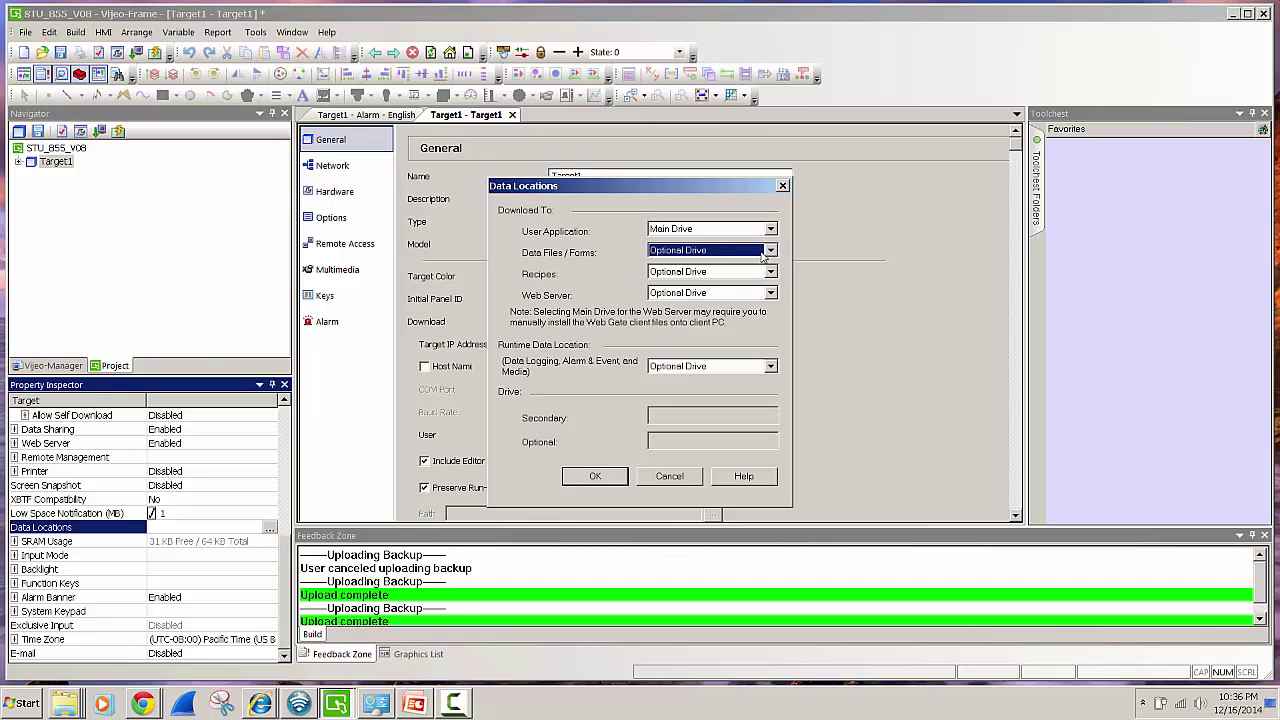
click(771, 230)
click(760, 254)
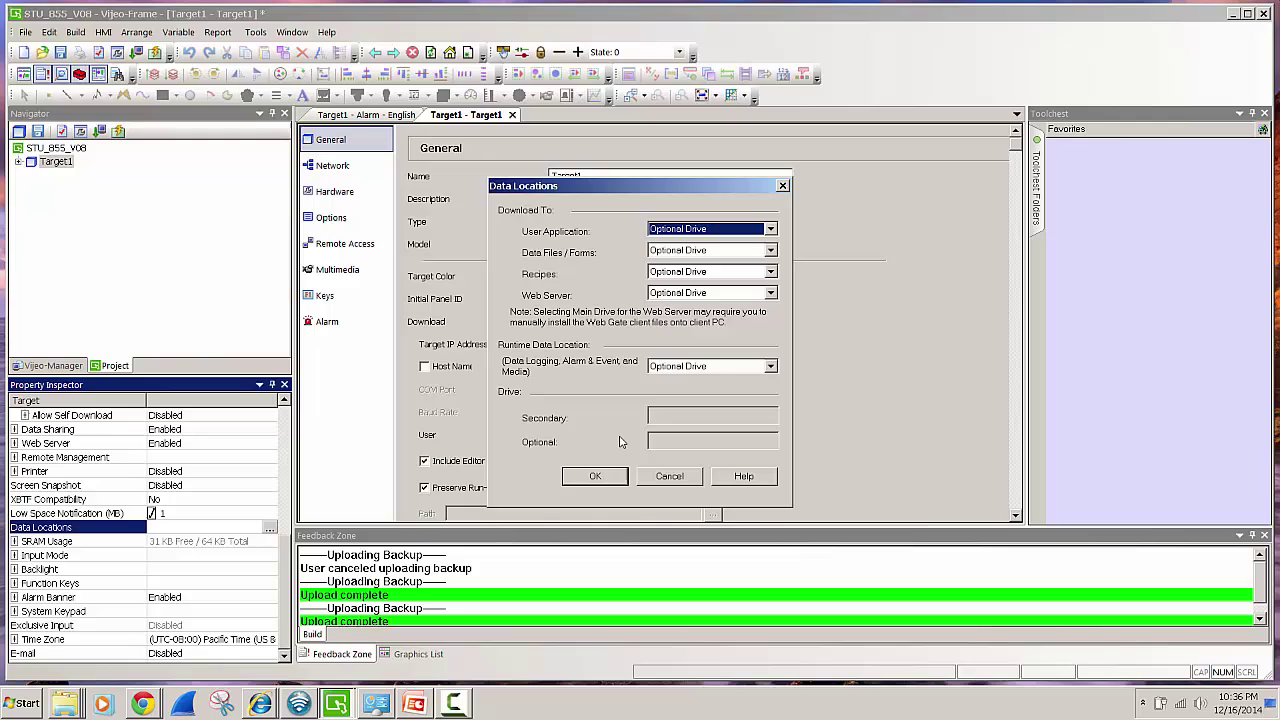
click(597, 477)
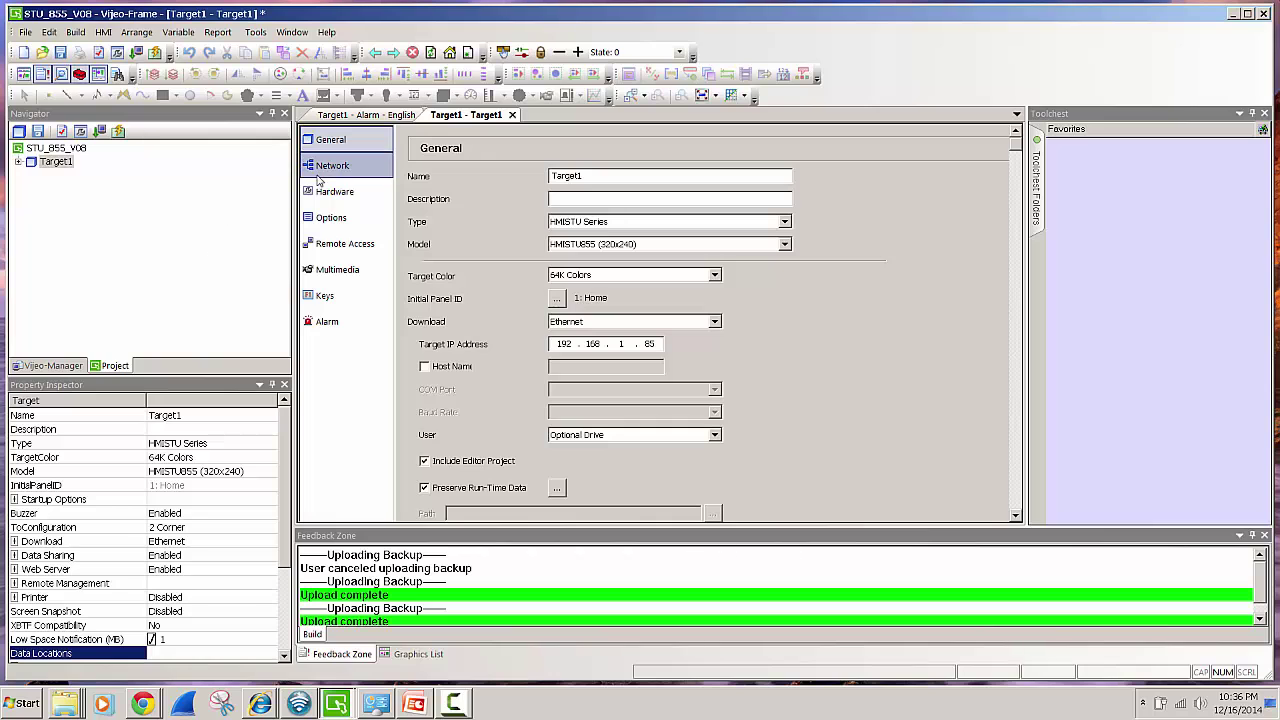
Close the Target1 settings and the STU_855_V08 project, saving changes
click(512, 115)
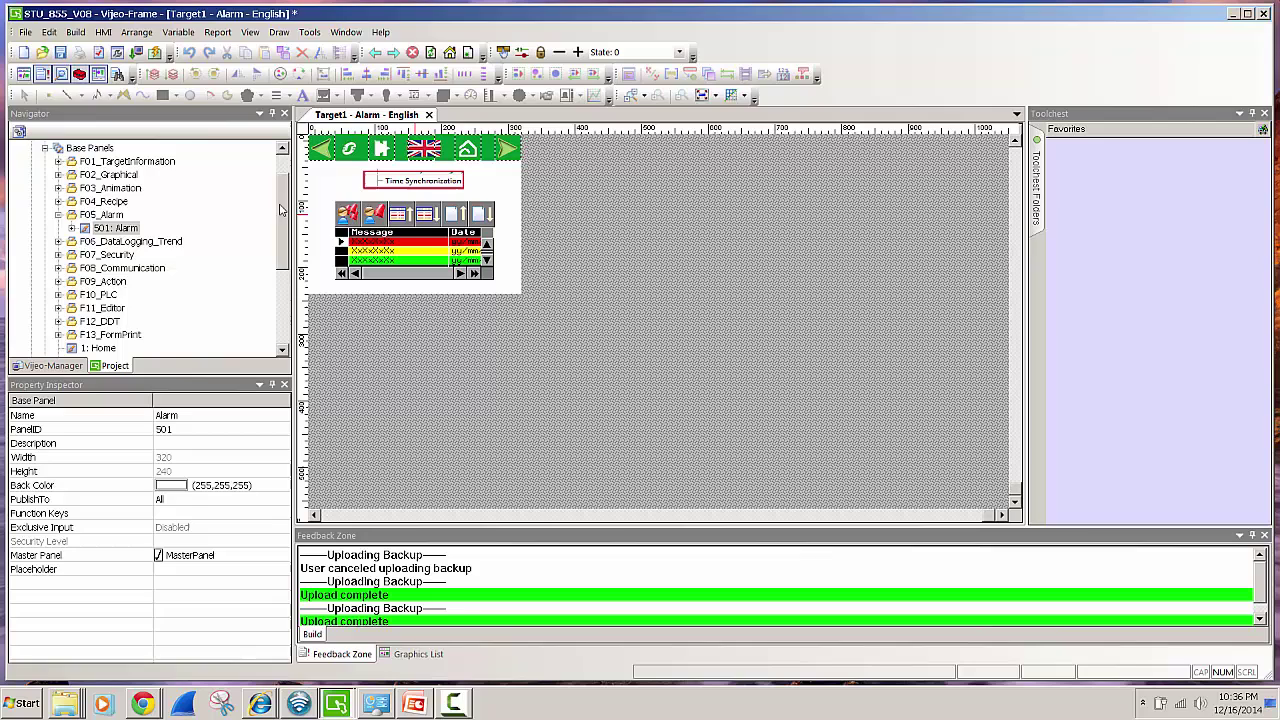
scroll(282, 209, up, 1)
click(60, 151)
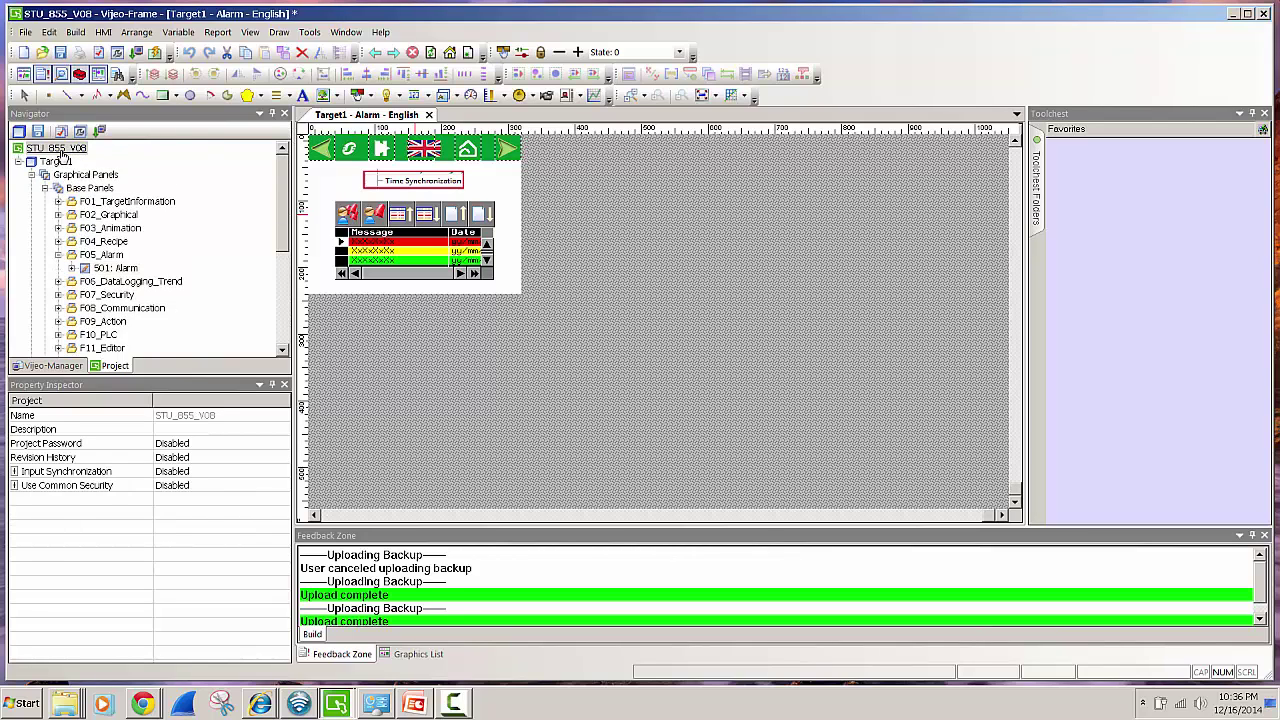
right_click(60, 151)
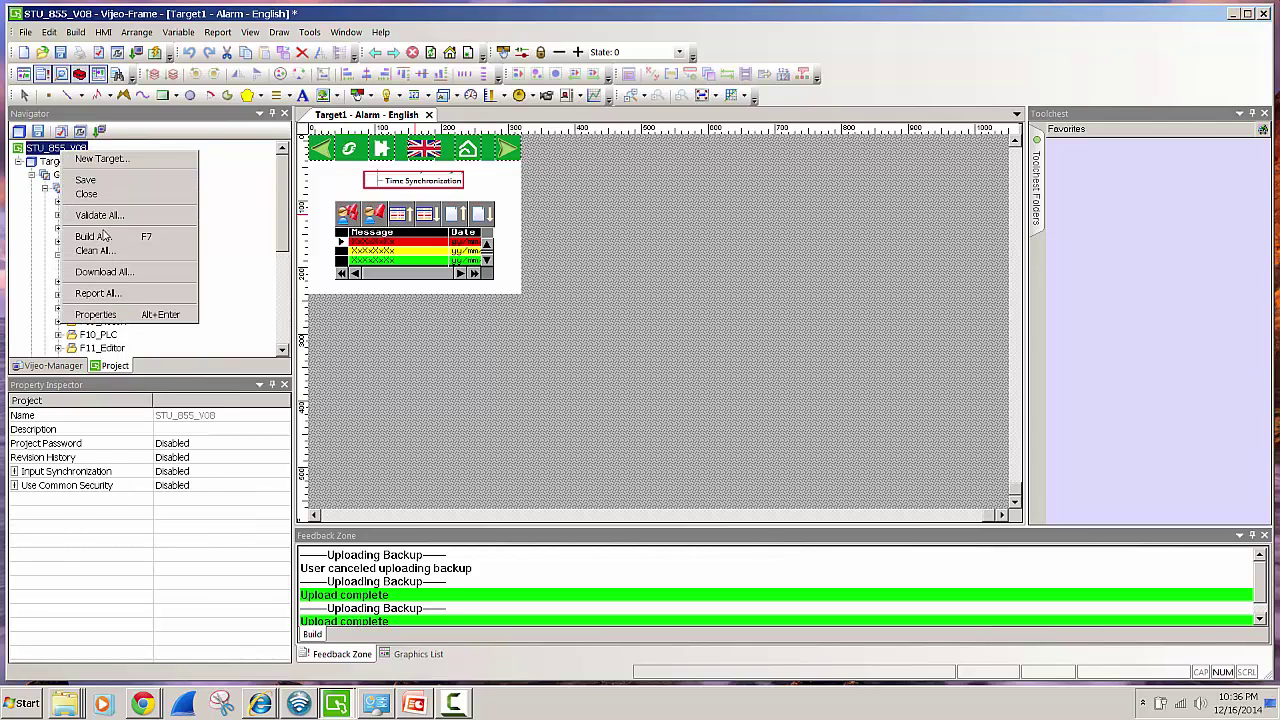
click(110, 194)
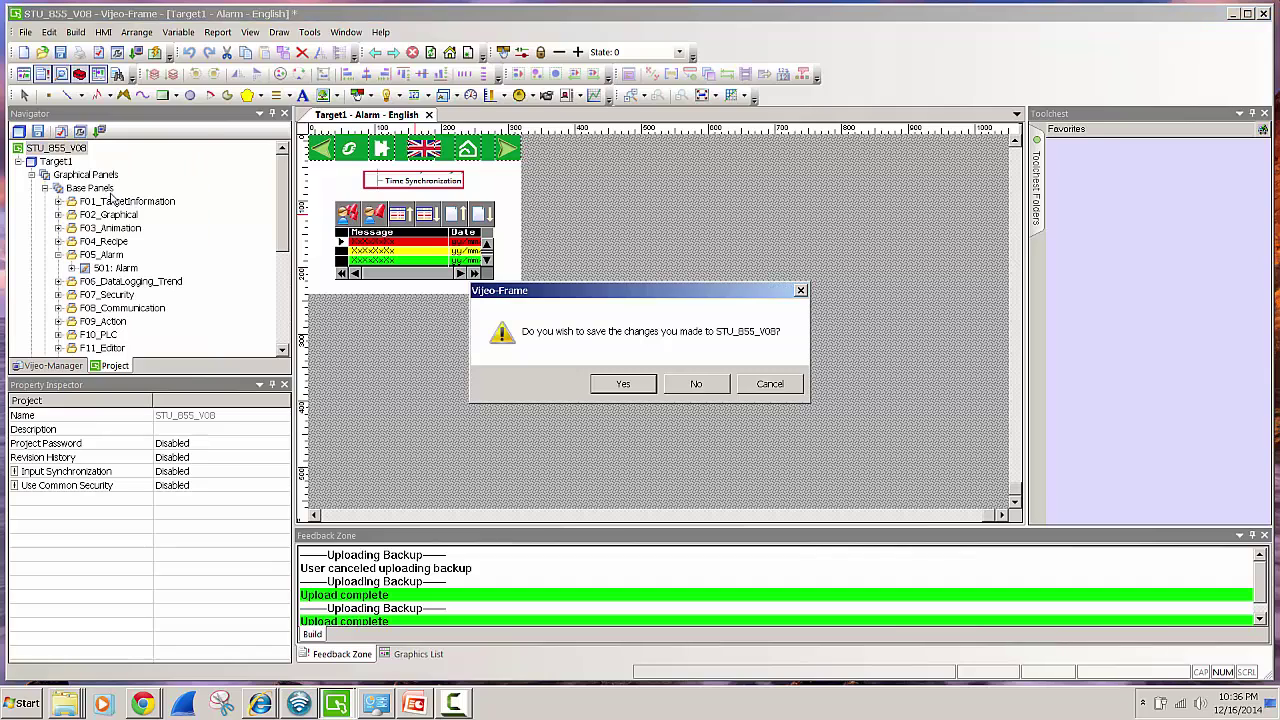
click(622, 385)
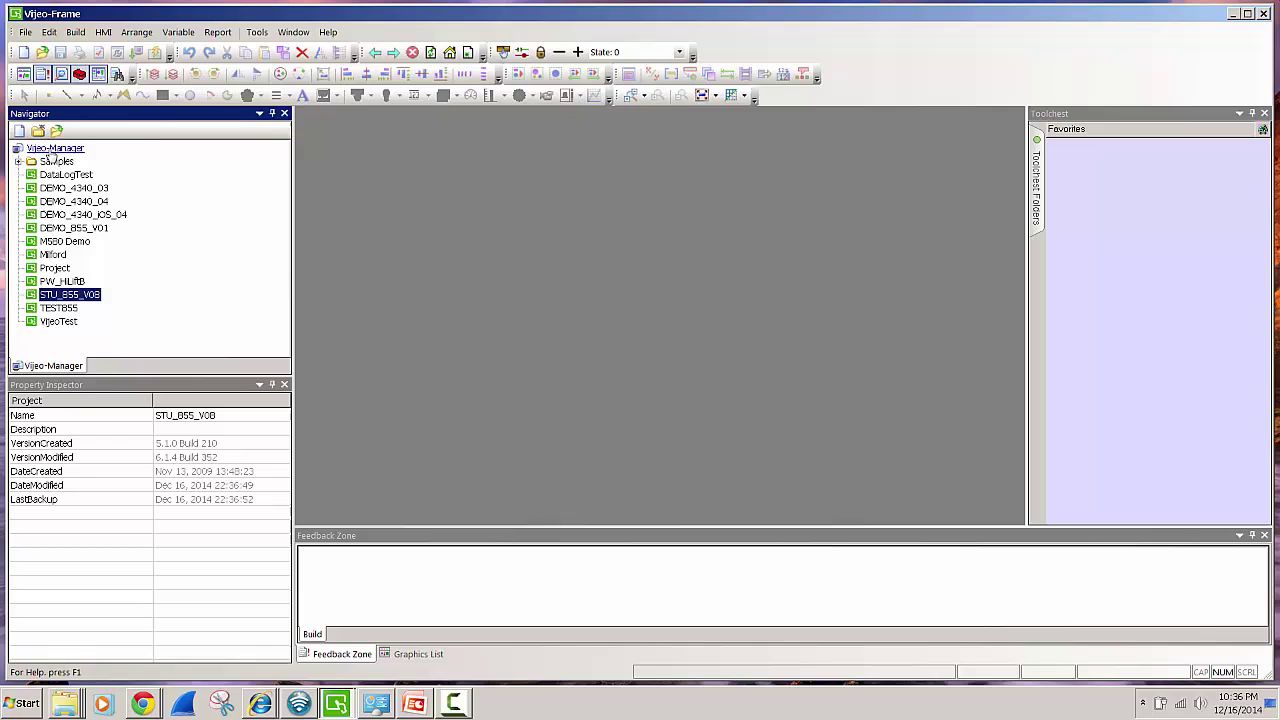
Request an Editor Project upload over Ethernet, with Data Location set to Optional Drive
right_click(57, 150)
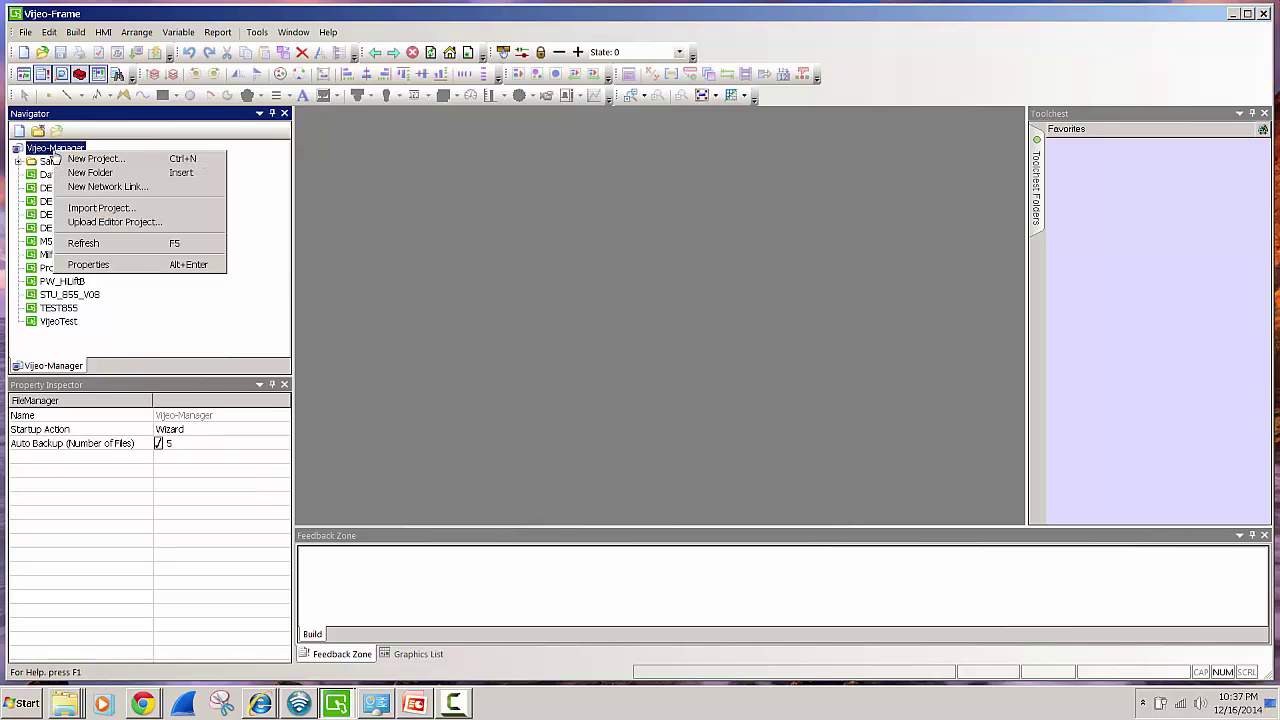
click(101, 223)
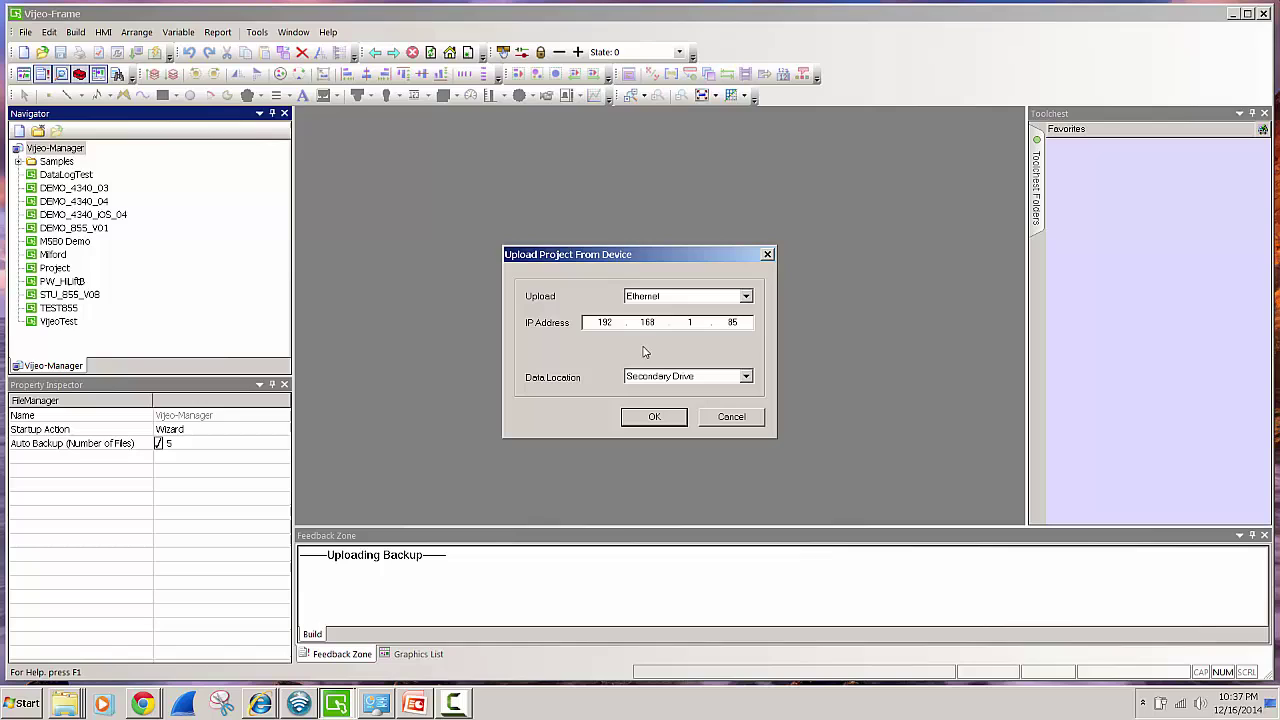
click(746, 297)
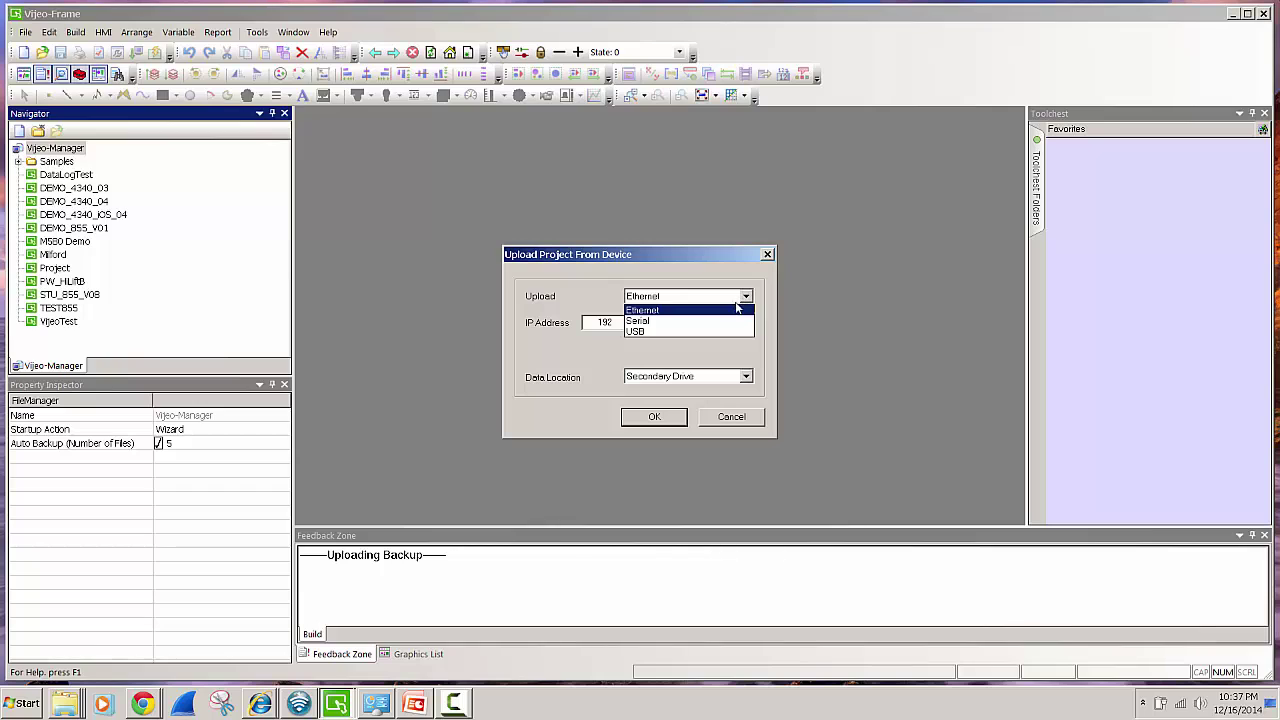
click(736, 310)
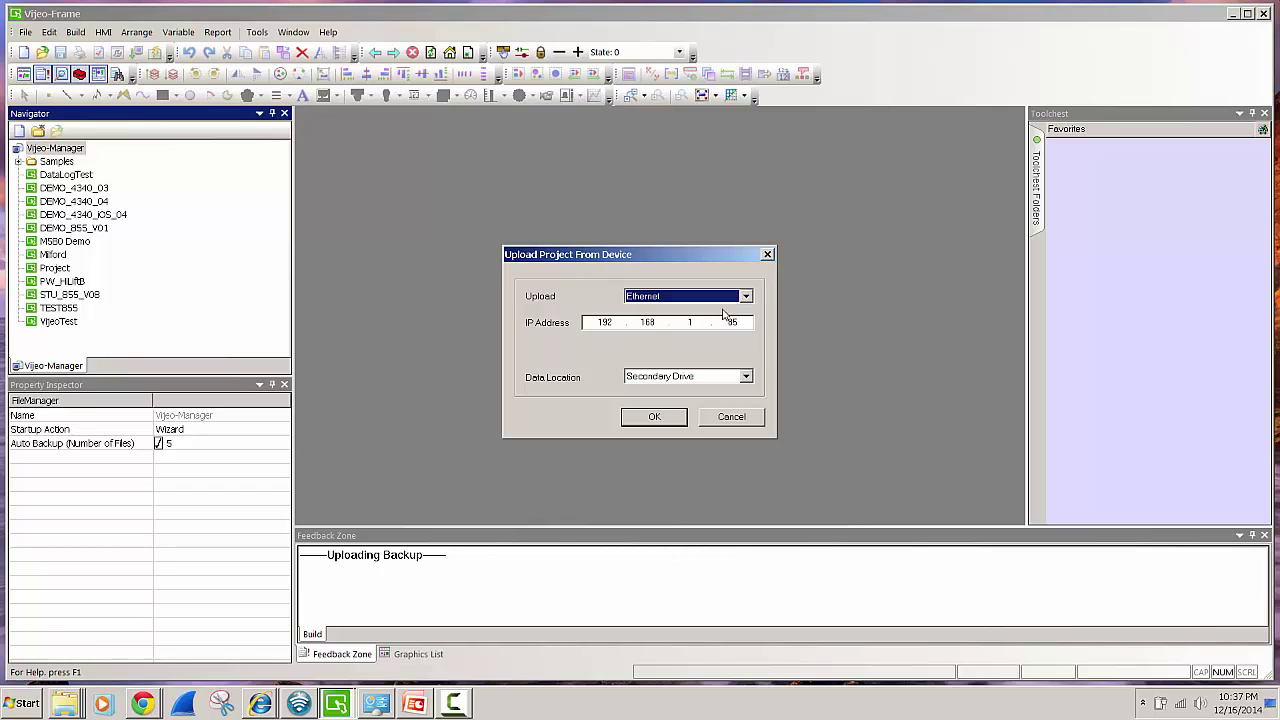
click(746, 379)
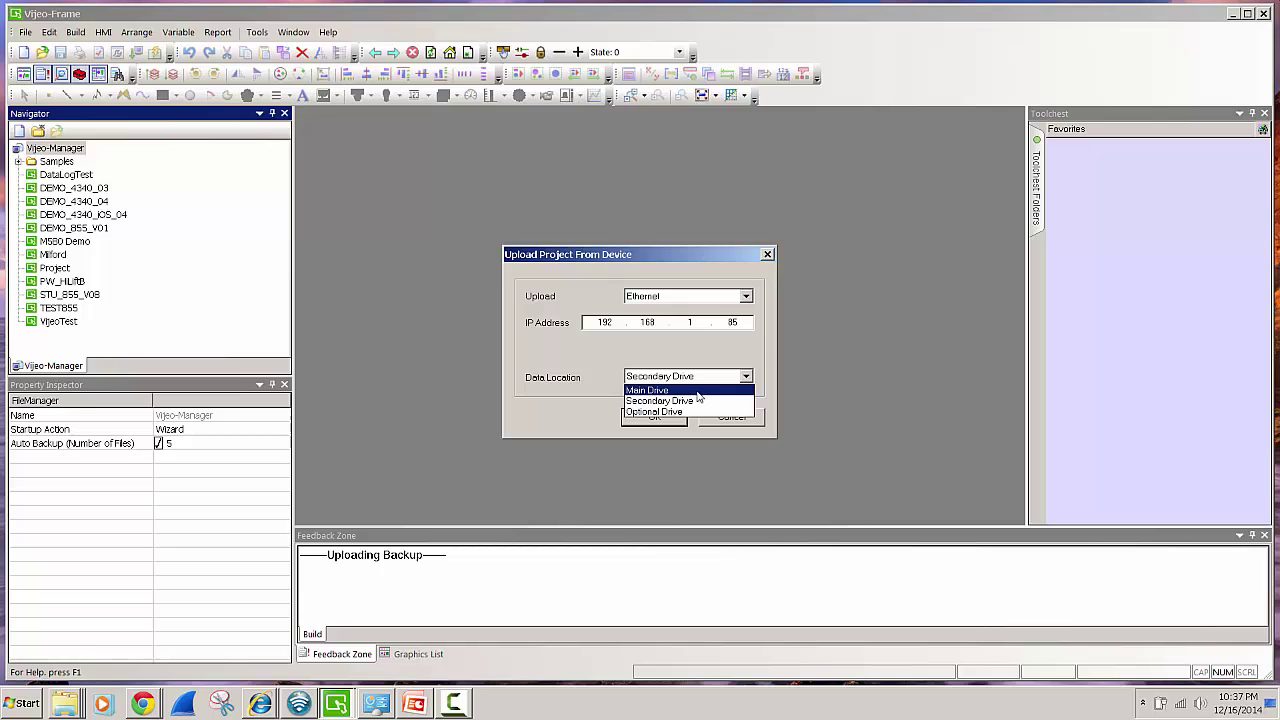
click(681, 412)
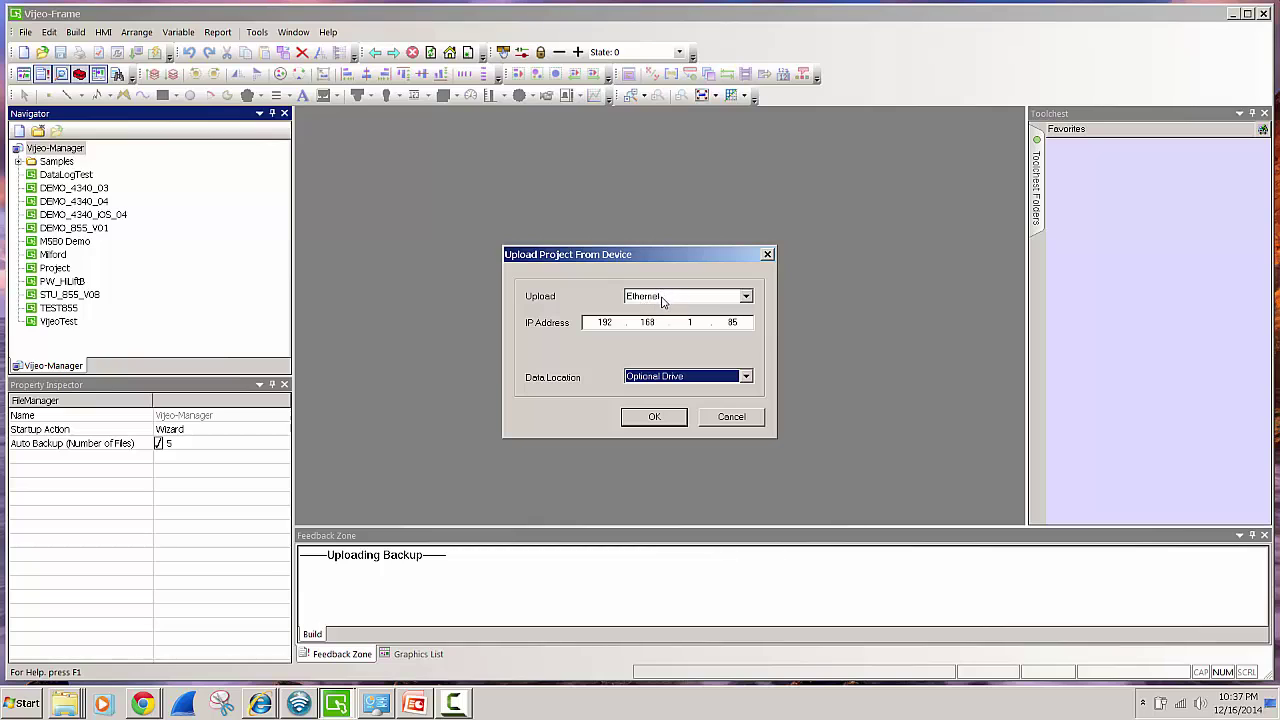
click(640, 420)
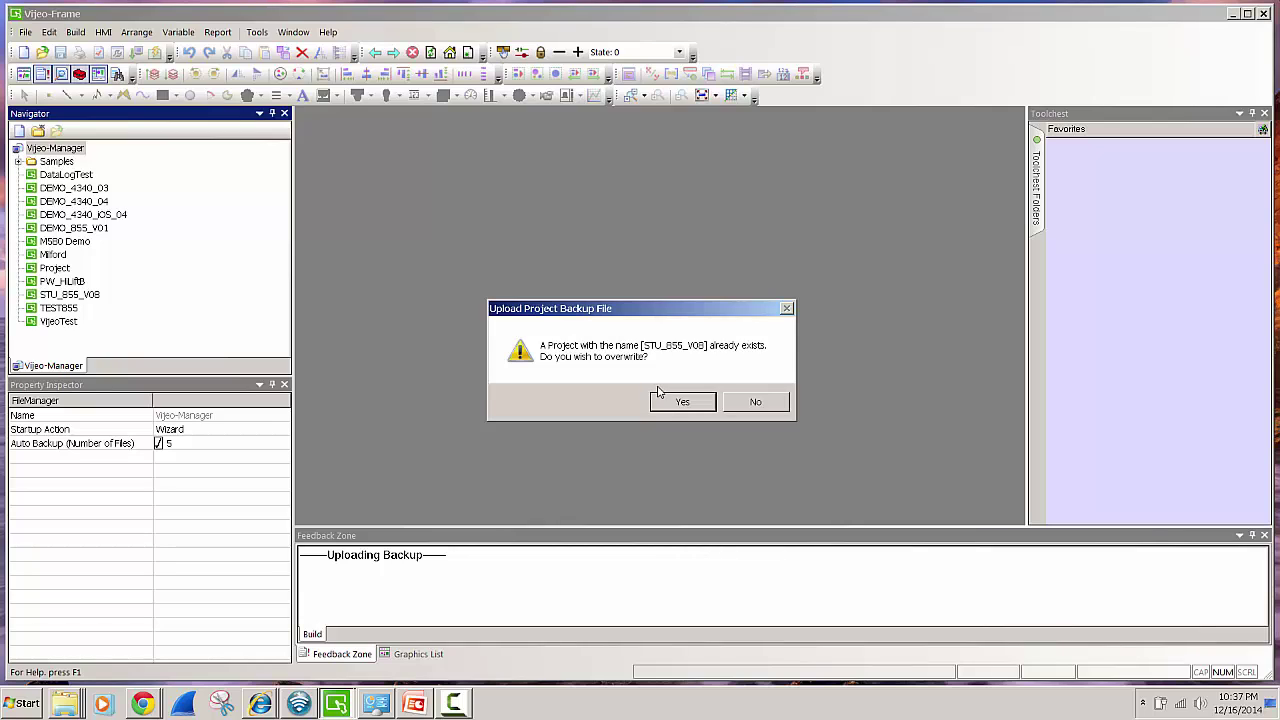
Answer No to overwriting, then delete STU_855_V08 from the project list
click(756, 404)
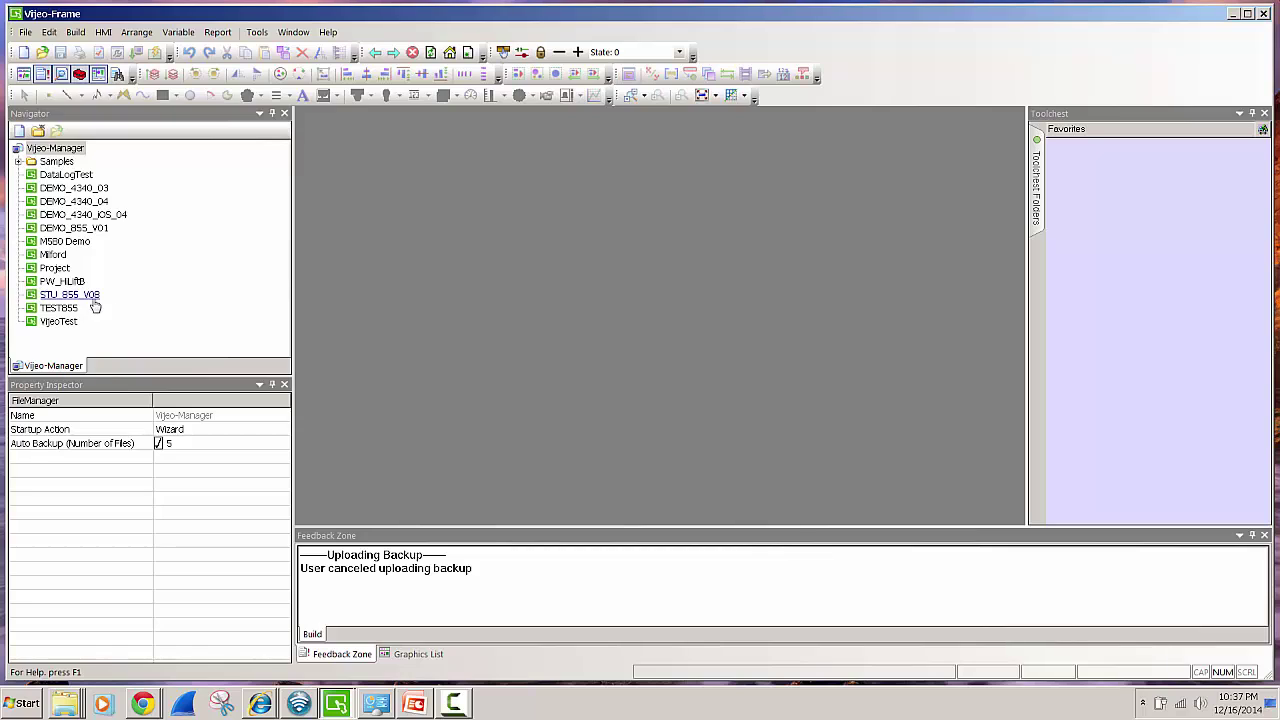
click(68, 296)
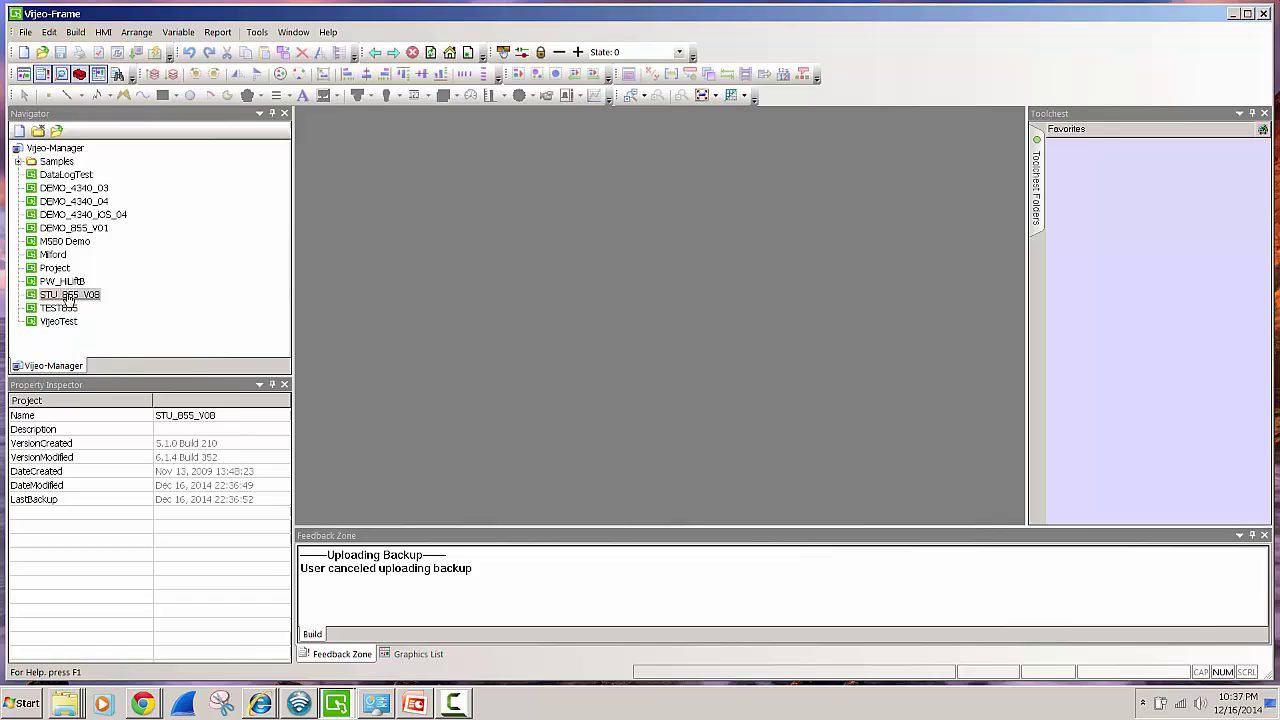
right_click(68, 296)
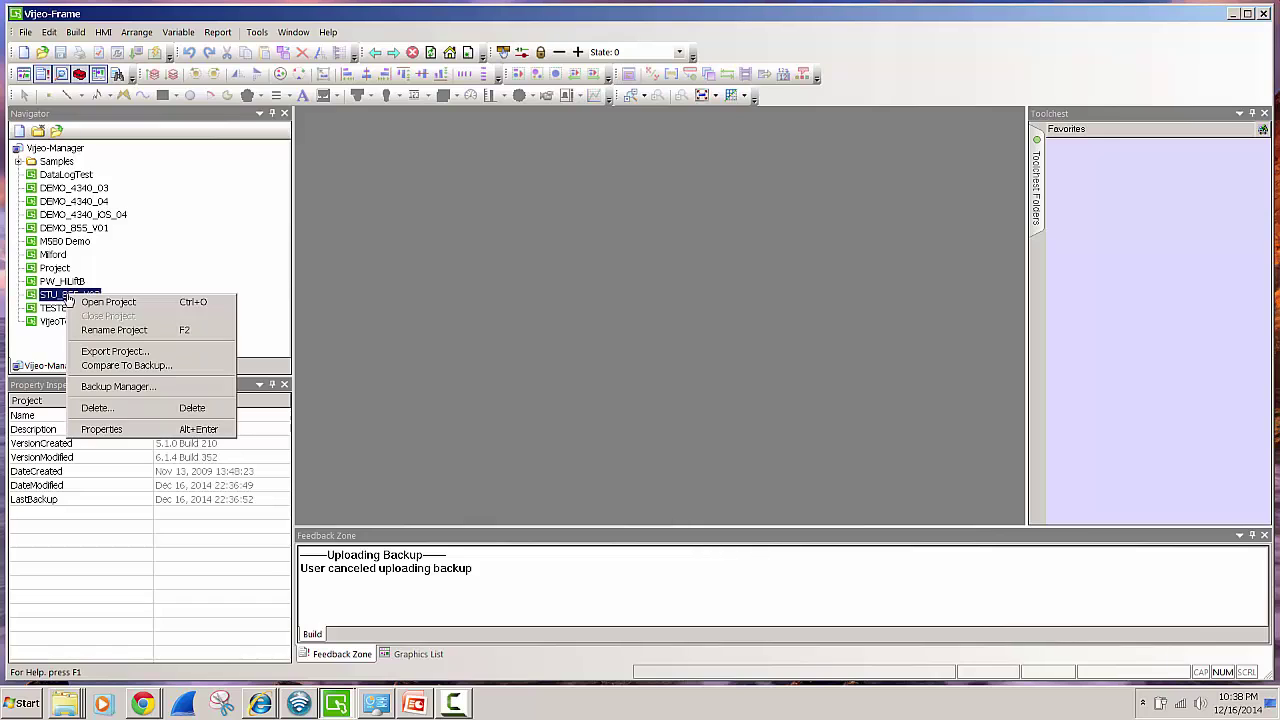
click(138, 408)
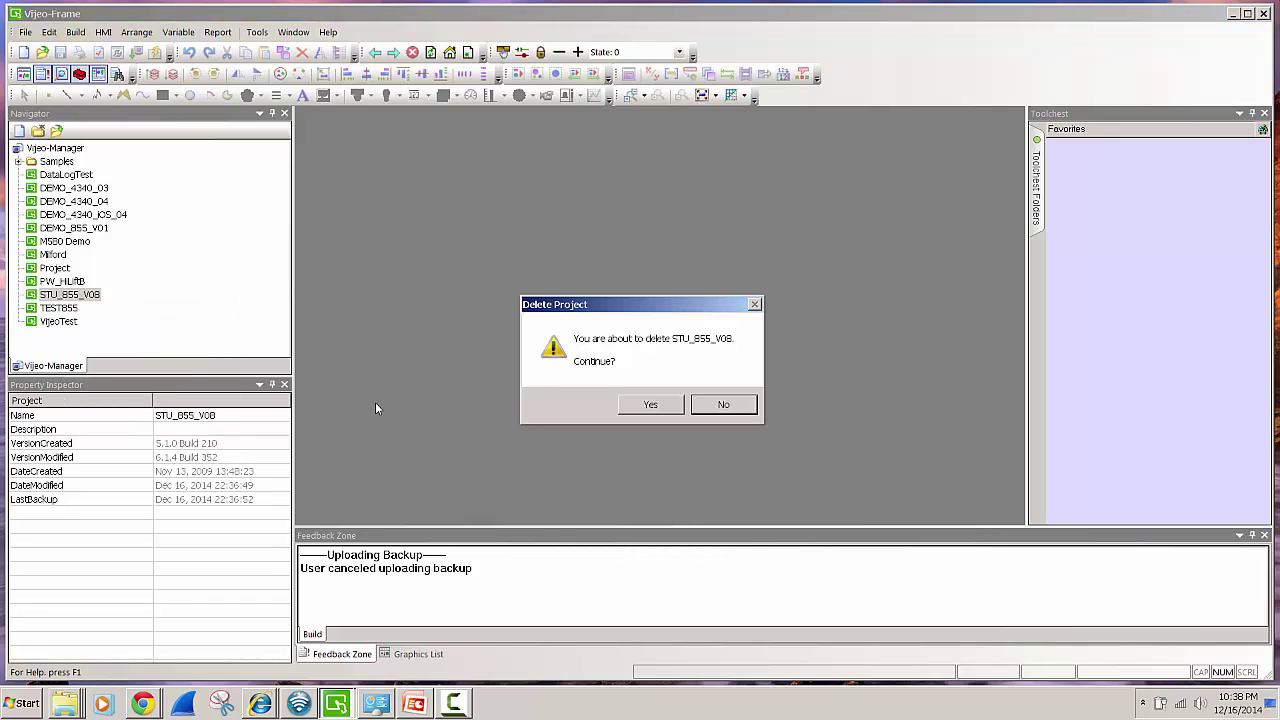
click(646, 405)
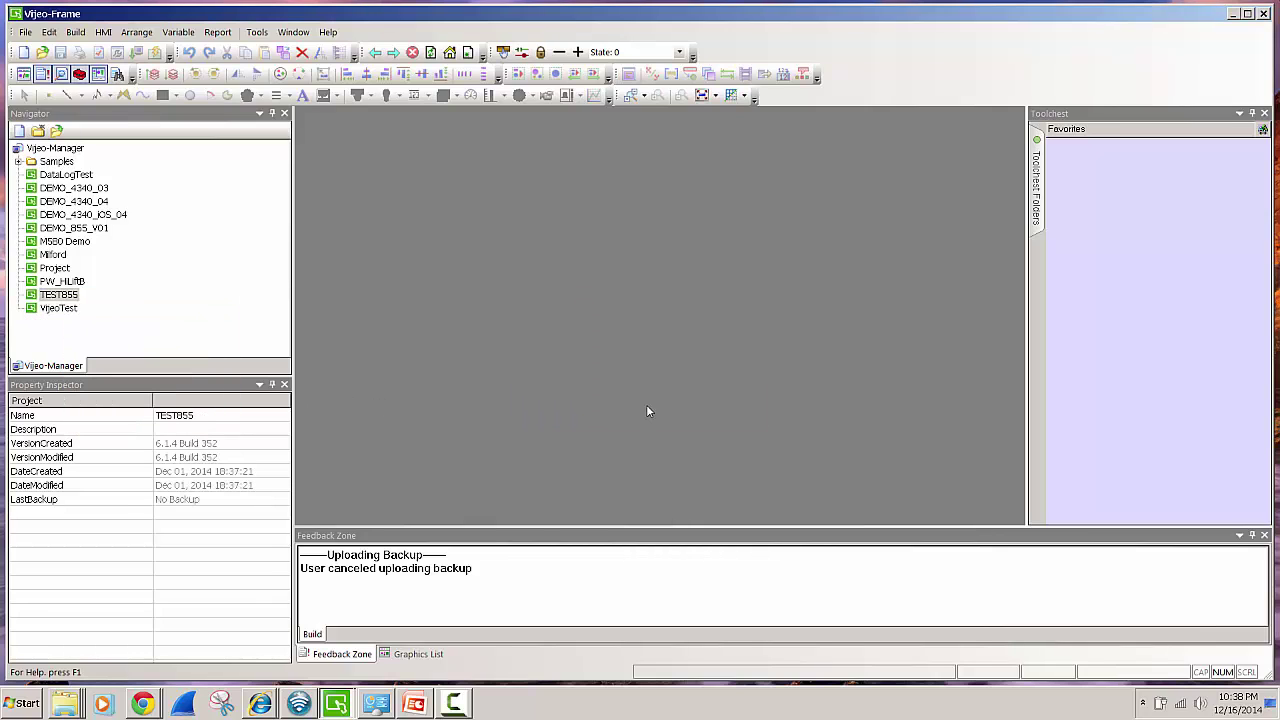
Upload the editor project again, taking it from the Optional Drive
right_click(63, 153)
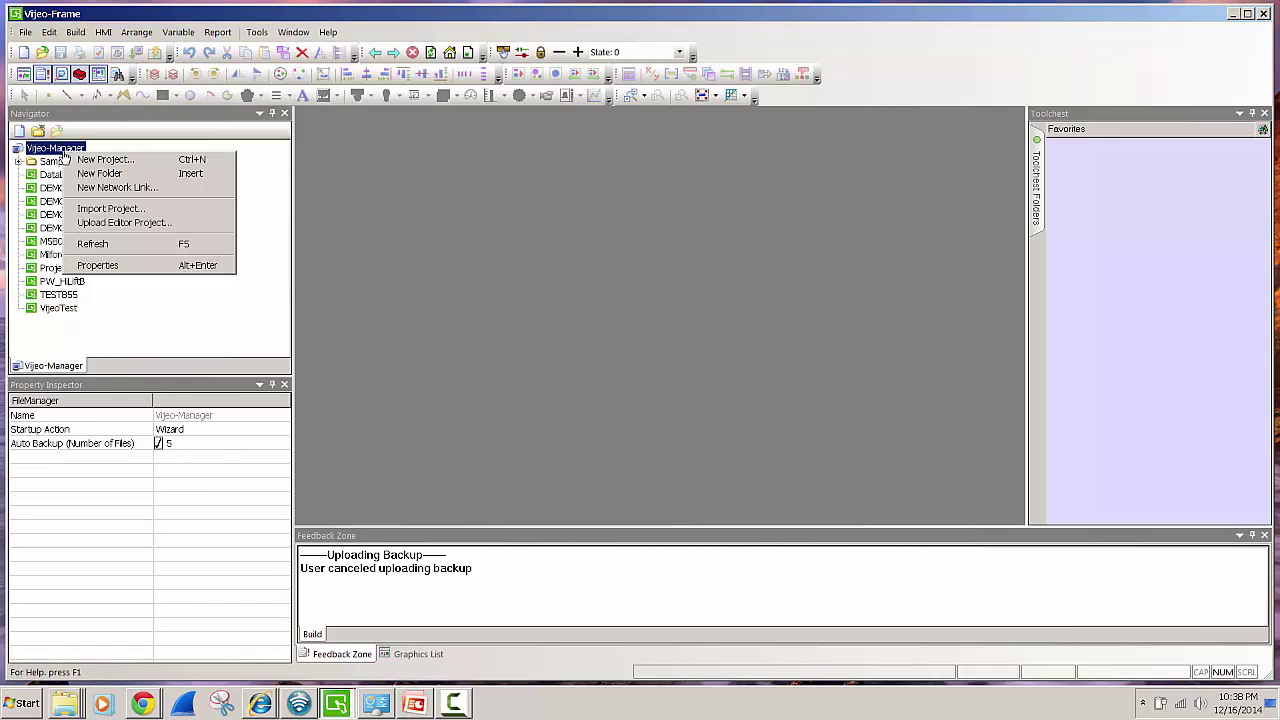
click(117, 222)
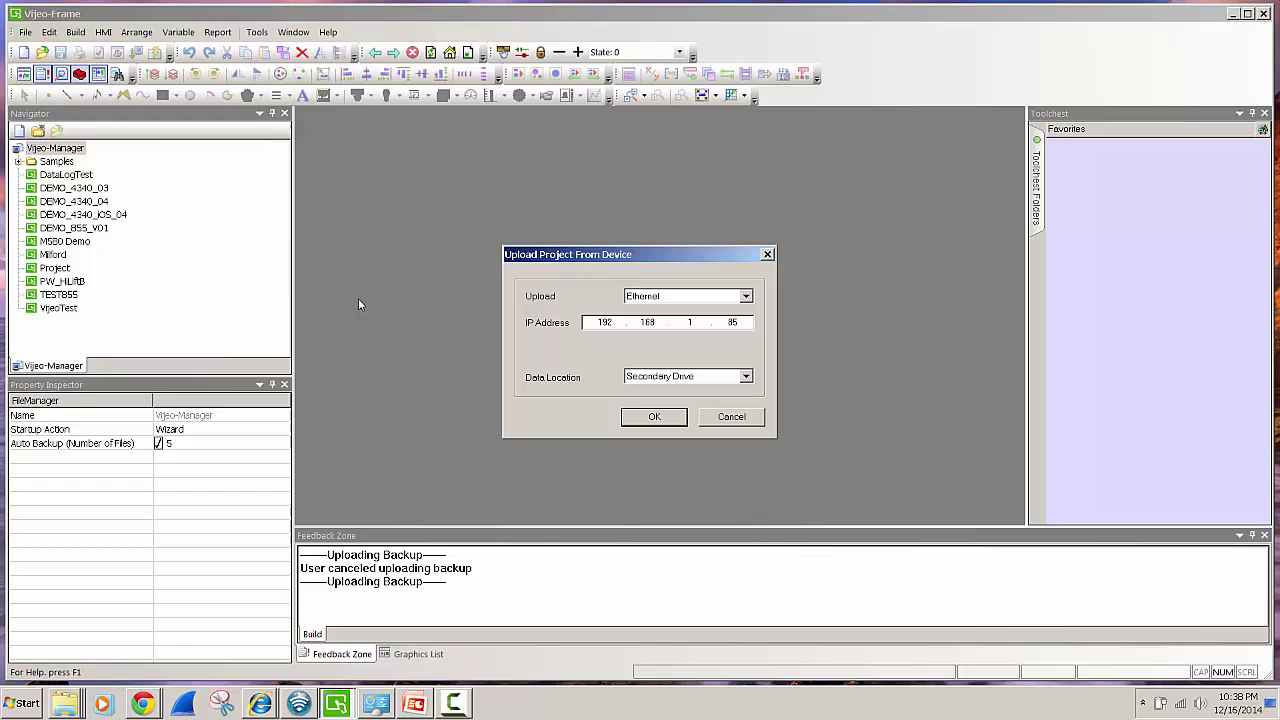
click(713, 378)
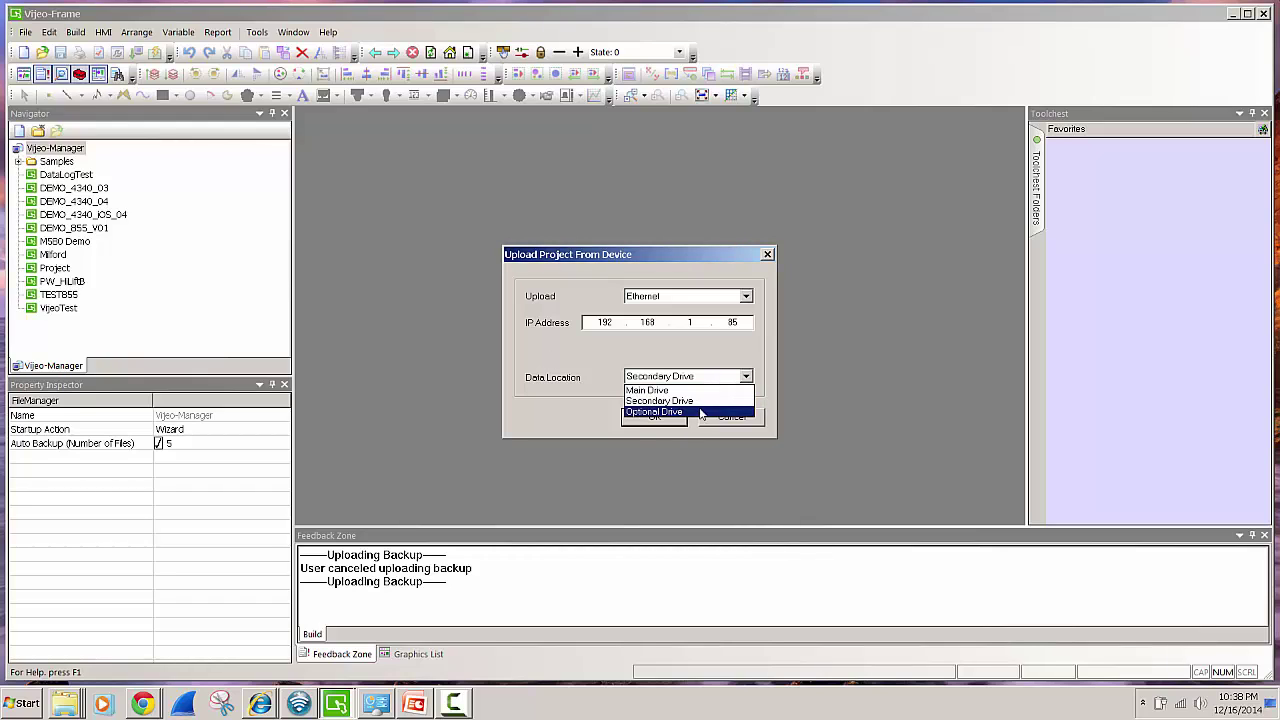
click(700, 412)
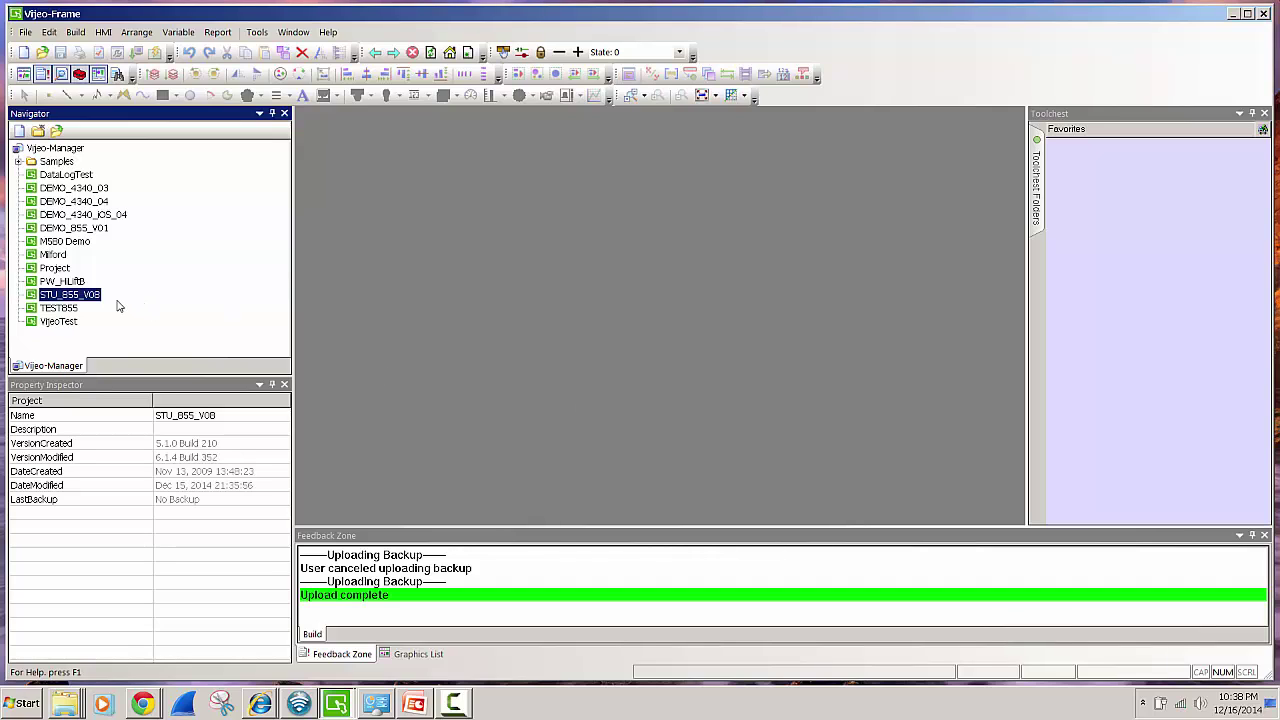
Open the uploaded STU_855_V08 project from the Vijeo-Manager list
double_click(82, 294)
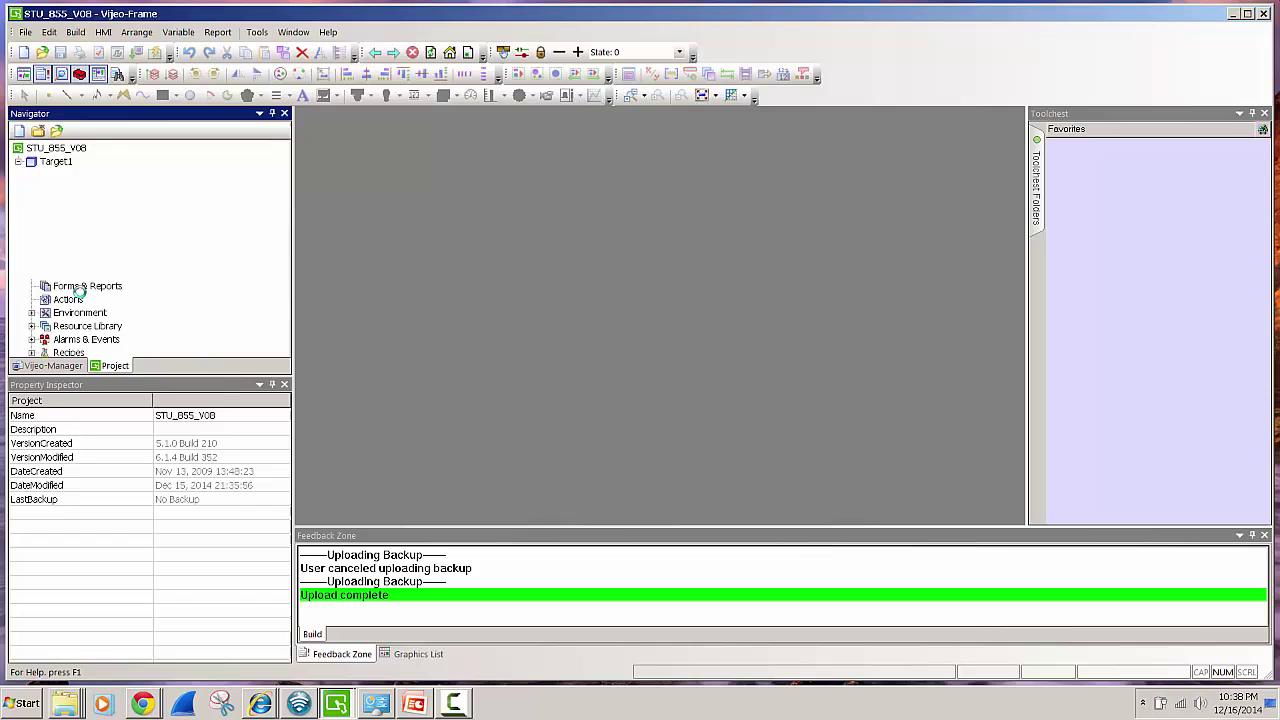